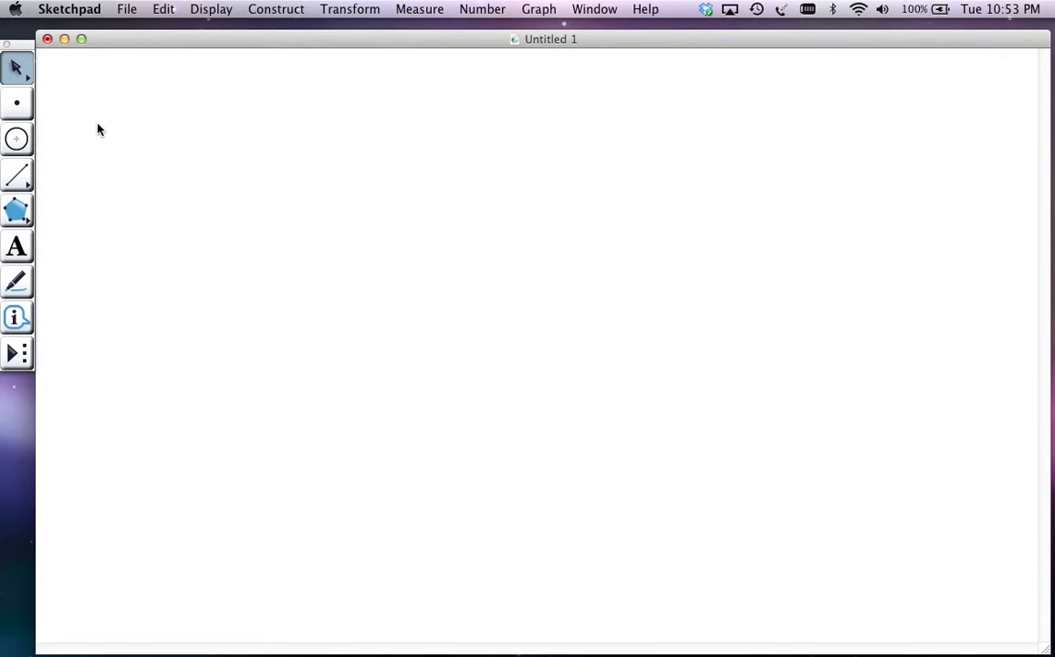
Draw a nearly vertical line through two points along the left side of the blank sketch
key("super+Tab")
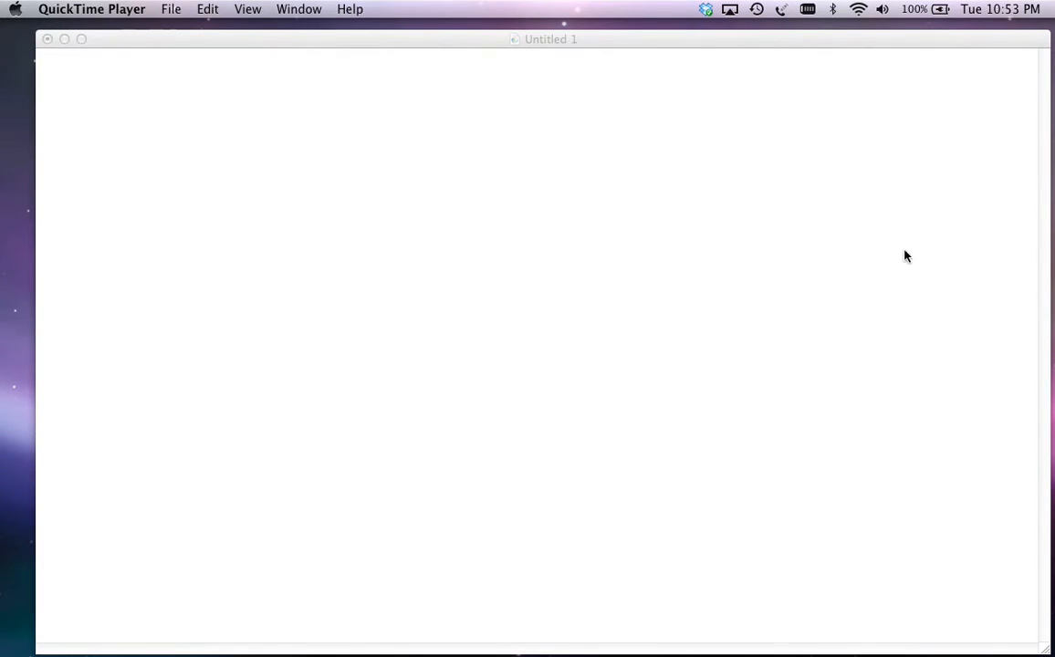
left_click(377, 233)
left_click(9, 173)
left_click_drag(9, 174, 118, 173)
left_click_drag(91, 121, 89, 546)
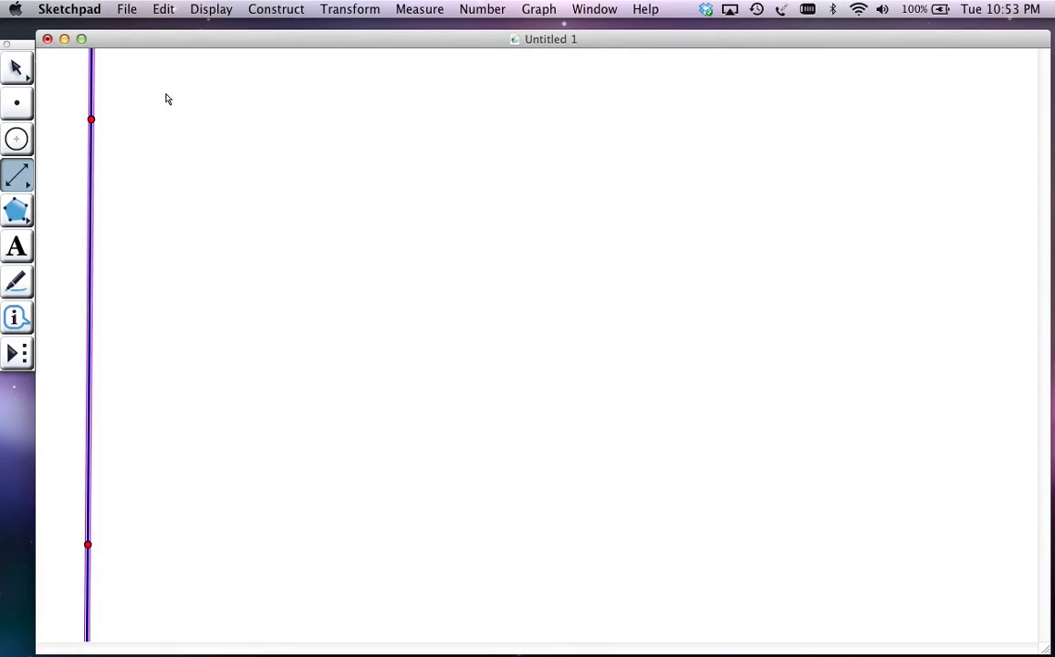
Set the nearly vertical line's style to Dashed
left_click(188, 8)
mouse_move(292, 77)
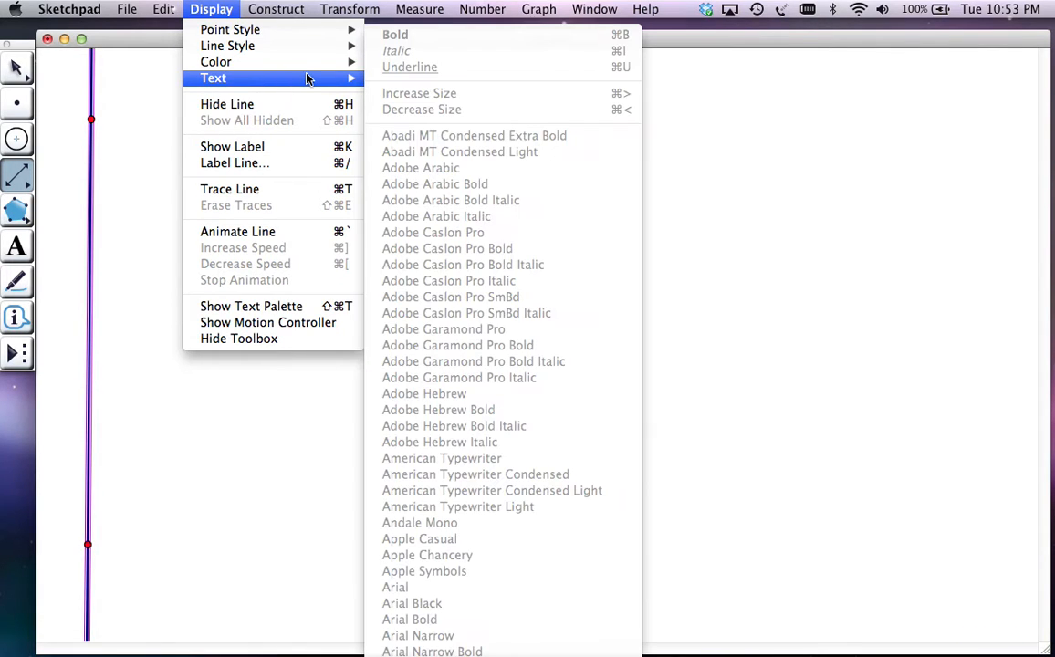
mouse_move(283, 47)
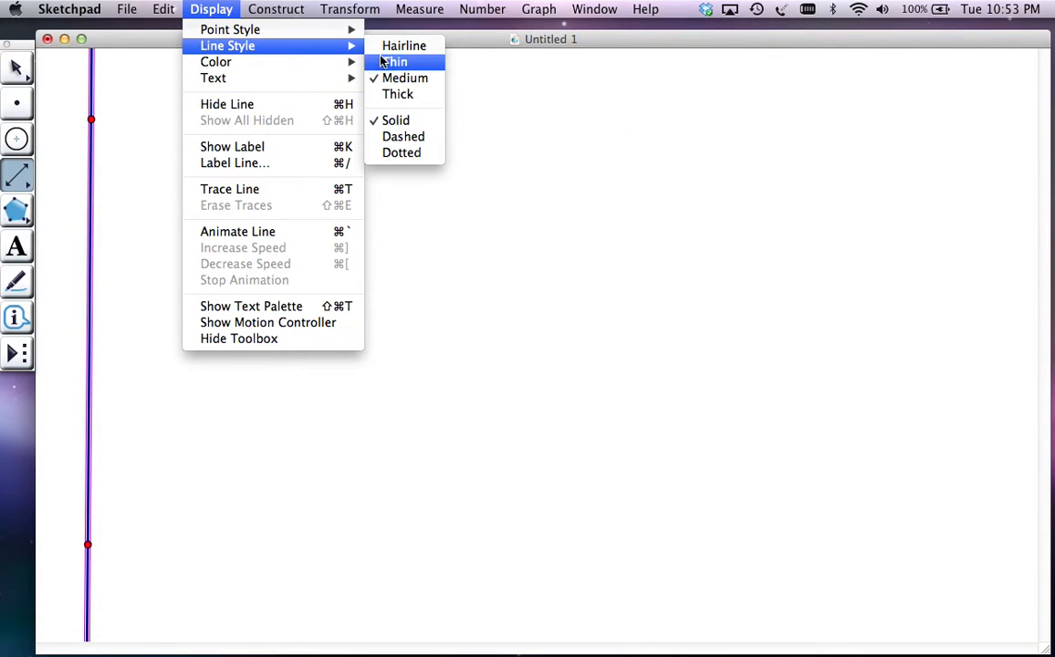
left_click(401, 137)
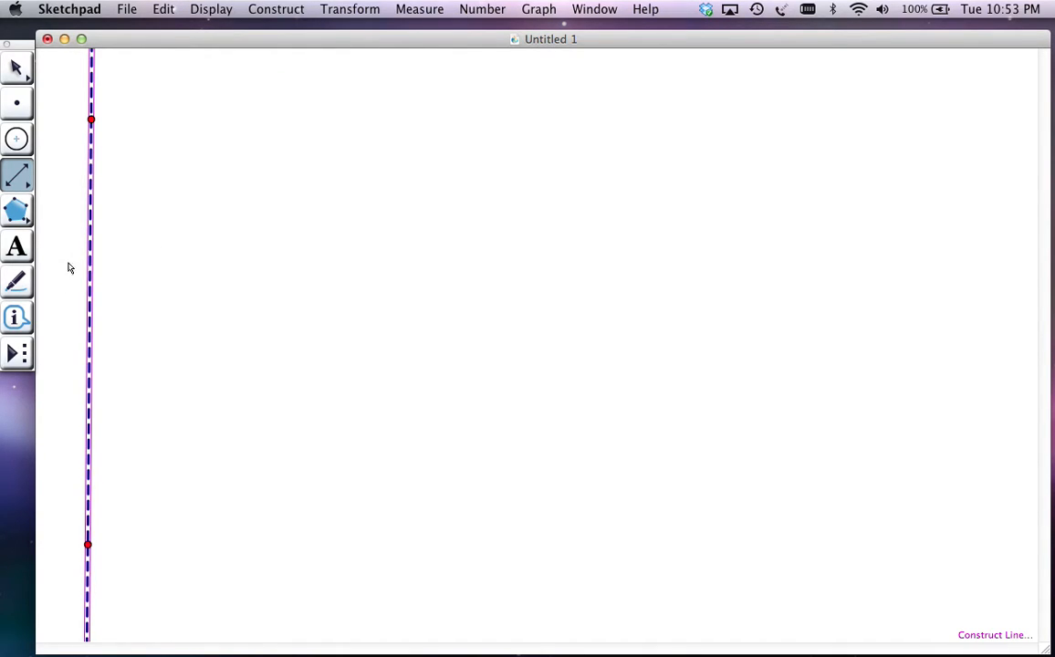
Place two points on the dashed line, between its two defining points
left_click_drag(17, 173, 46, 178)
left_click(16, 102)
left_click(91, 232)
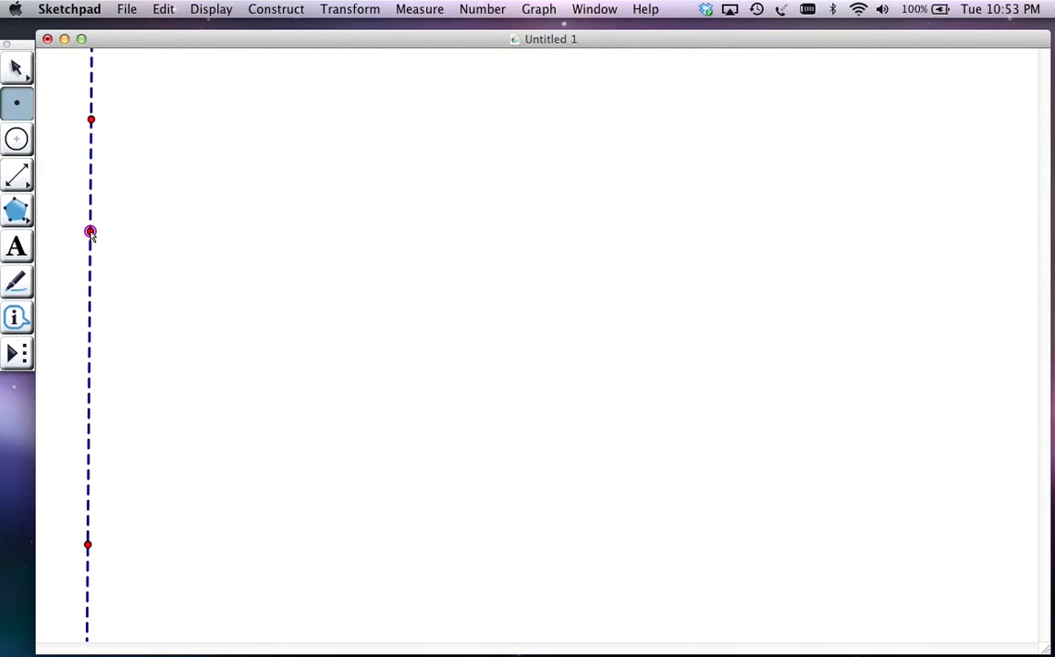
left_click(88, 423)
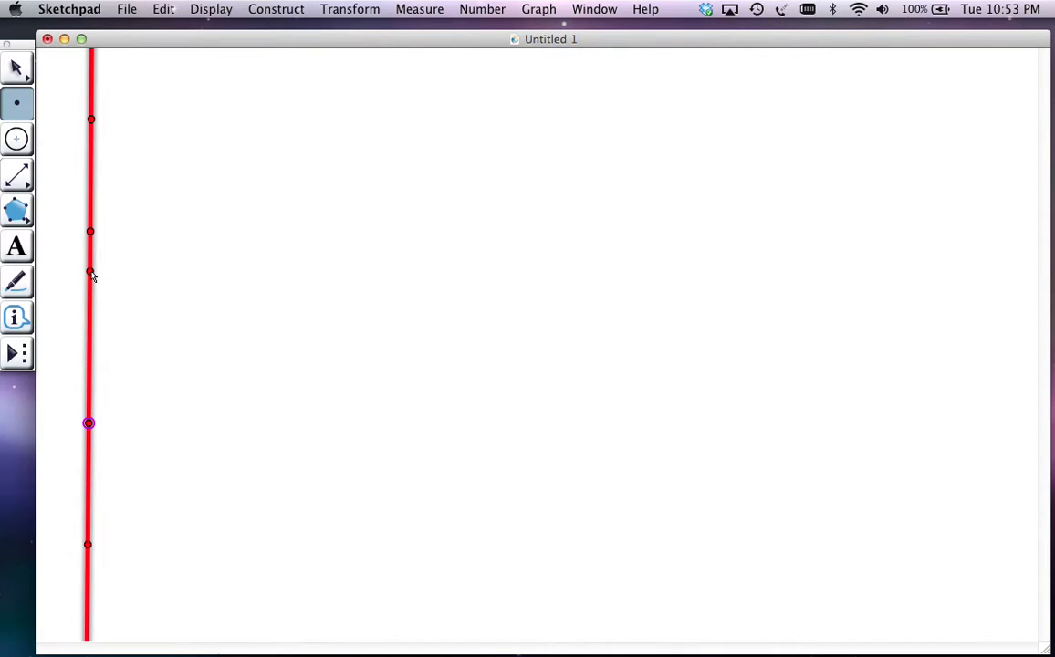
Draw a segment joining the two inner points on the dashed line
left_click(20, 179)
left_click_drag(20, 180, 47, 174)
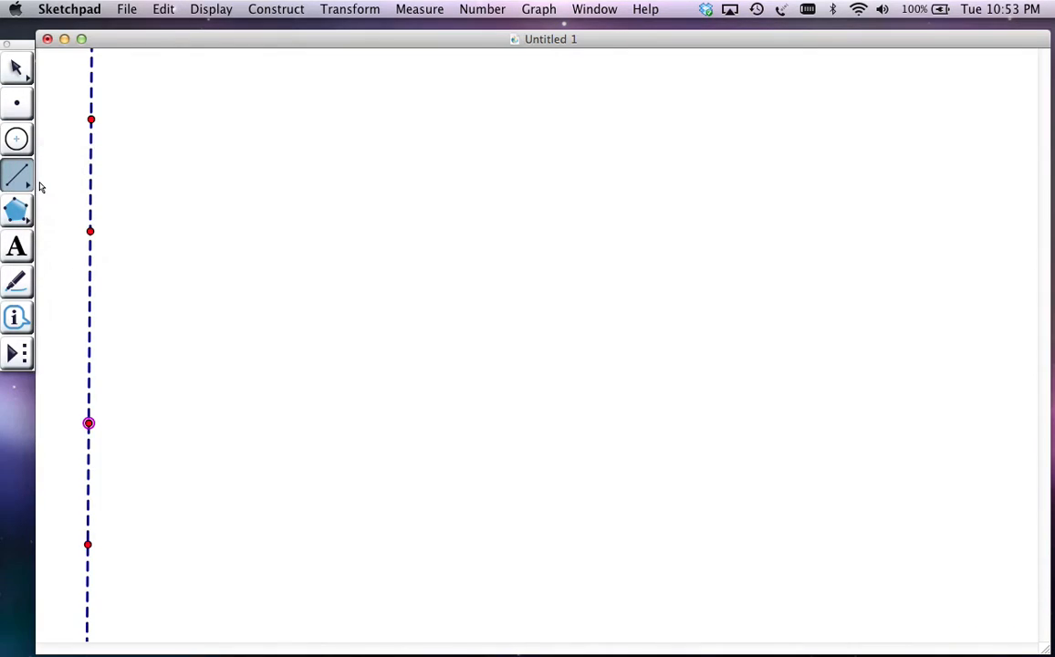
mouse_move(89, 232)
left_mouse_down()
mouse_move(99, 431)
mouse_move(89, 423)
left_mouse_up()
key("Escape")
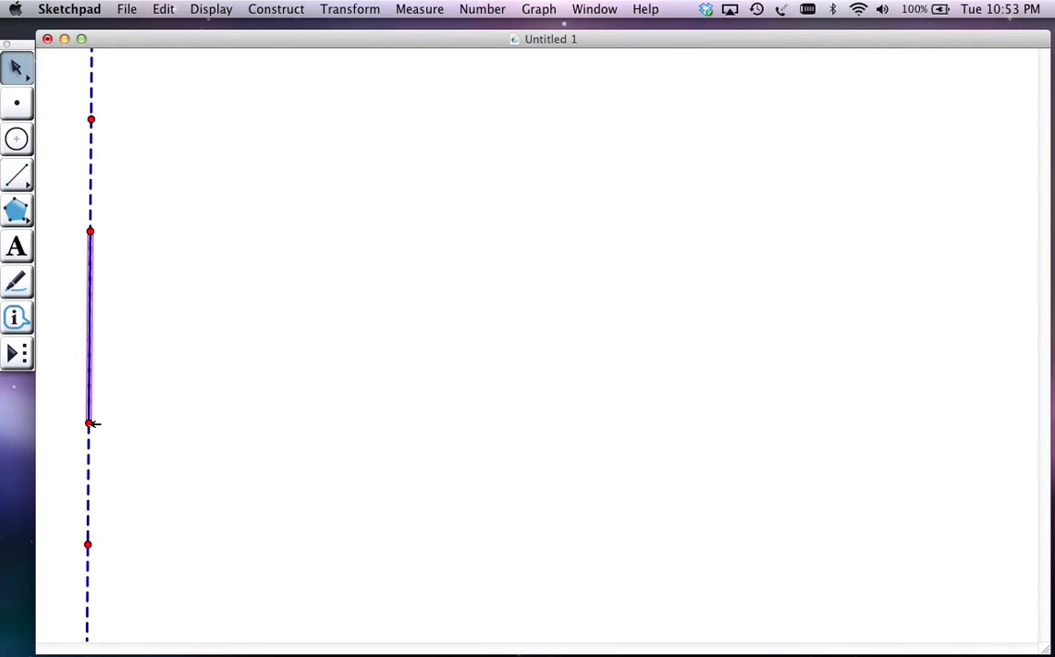
Show labels A and B on the segment's upper and lower endpoints, and slide A slightly down the dashed line
left_click(21, 242)
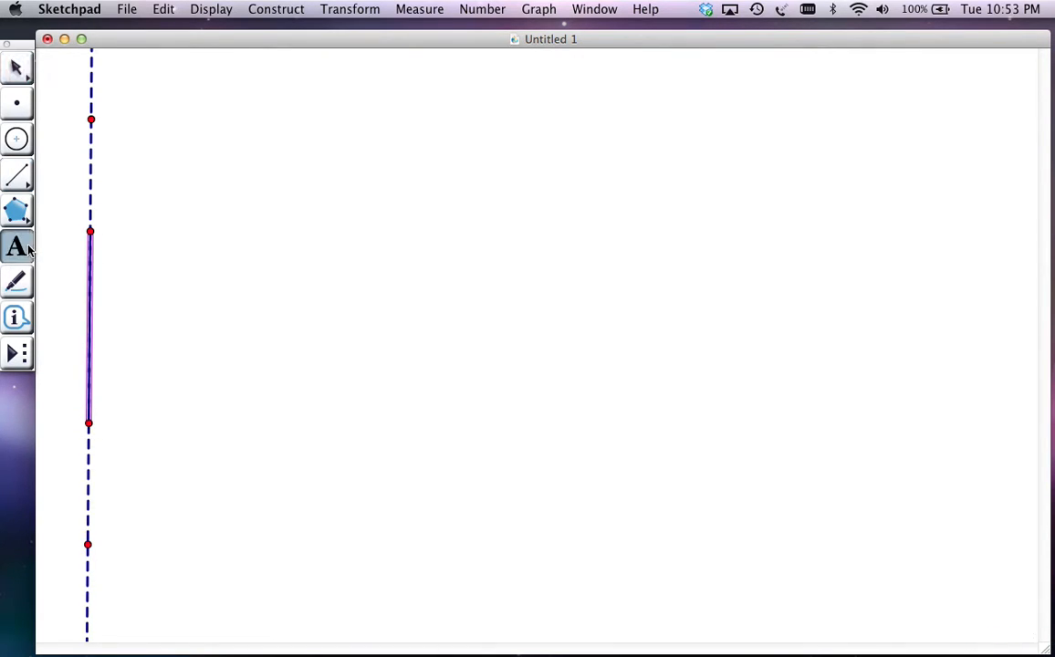
left_click(91, 234)
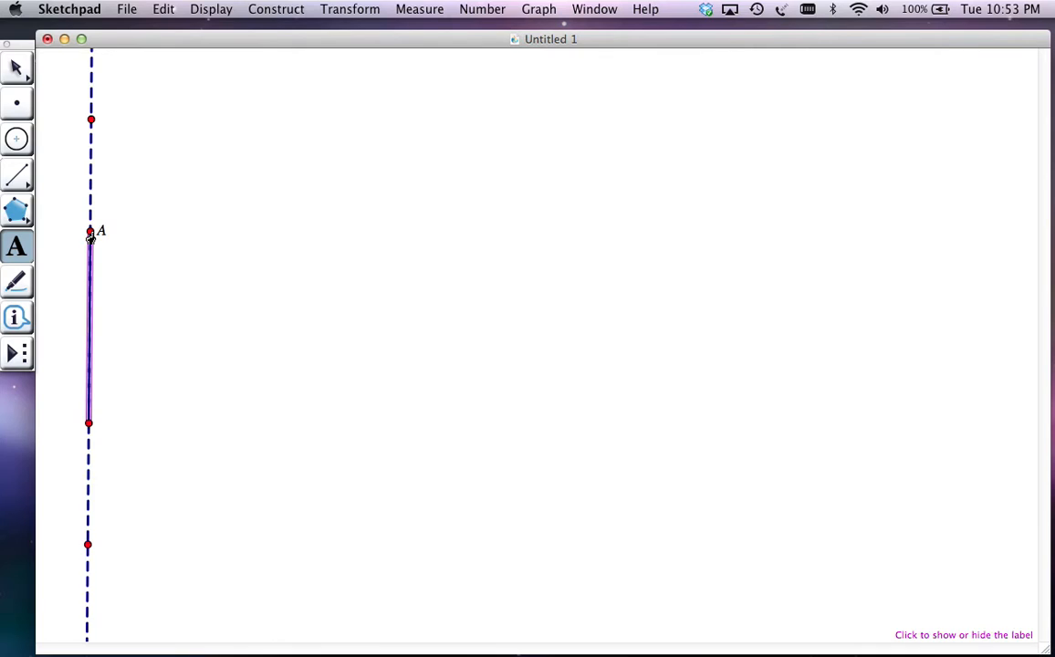
left_click(89, 425)
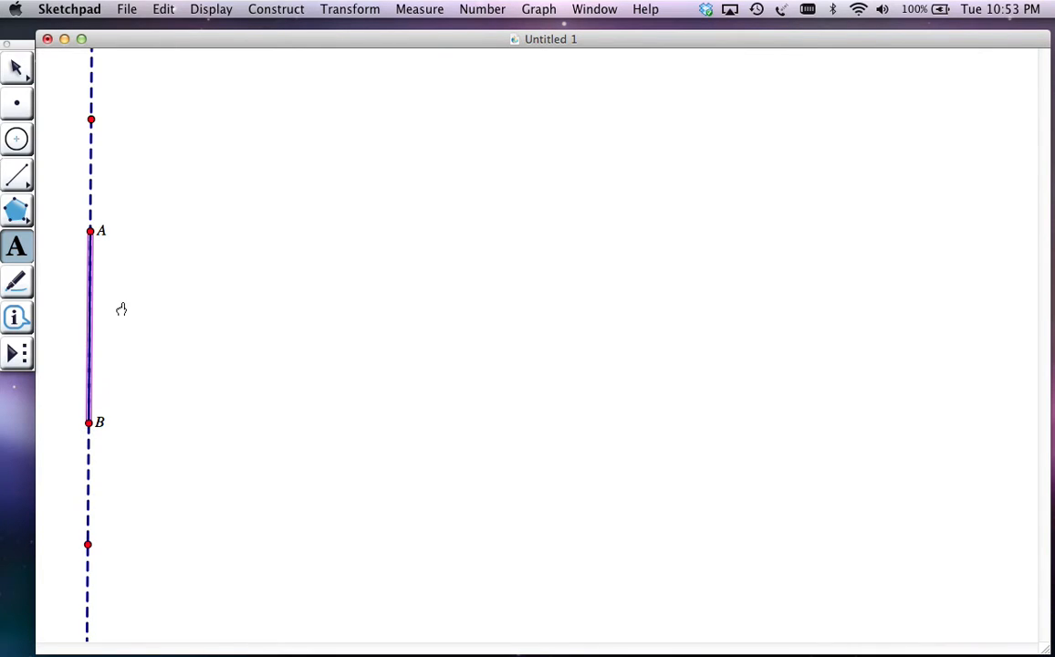
key("Escape")
left_click_drag(96, 231, 73, 263)
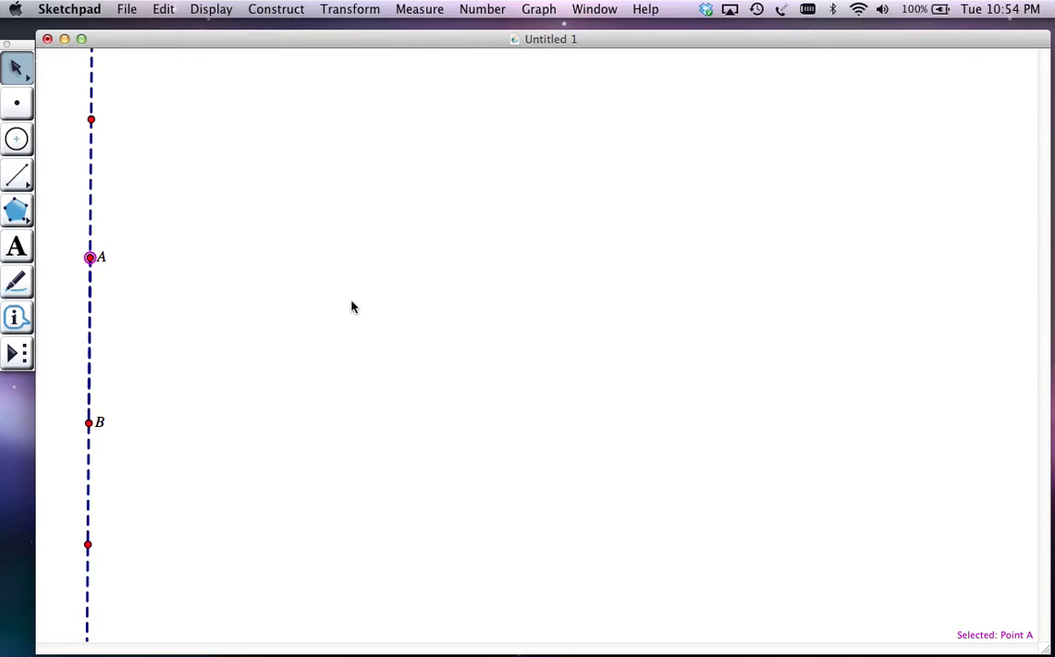
Draw a line rising diagonally from lower left to upper right across the sketch and color it orange
left_click_drag(18, 175, 121, 178)
left_click_drag(300, 494, 646, 223)
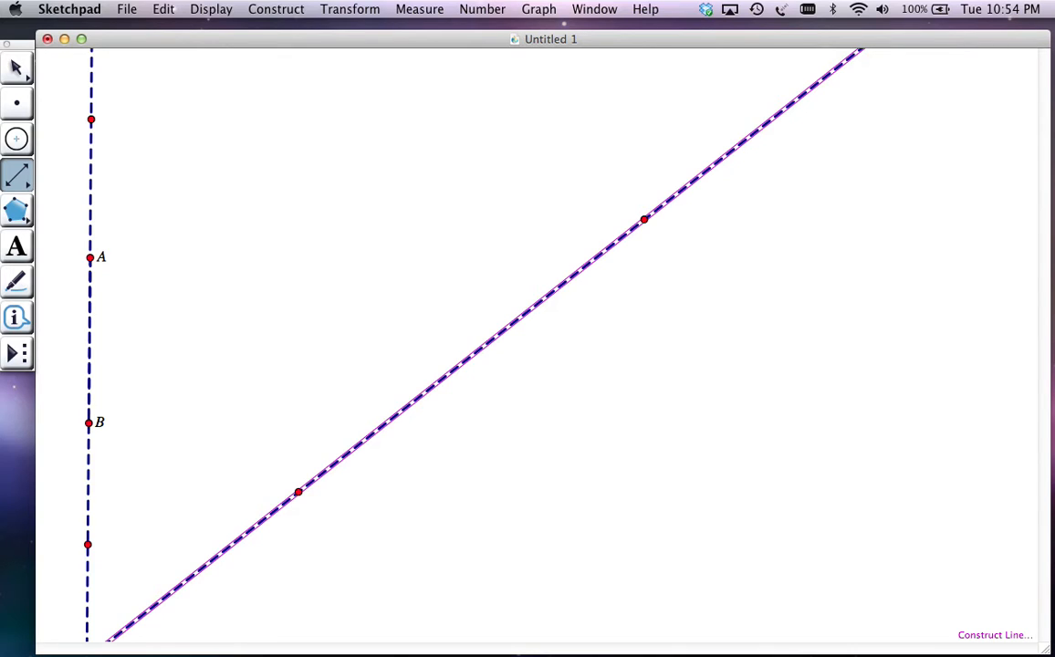
left_click(164, 7)
mouse_move(211, 9)
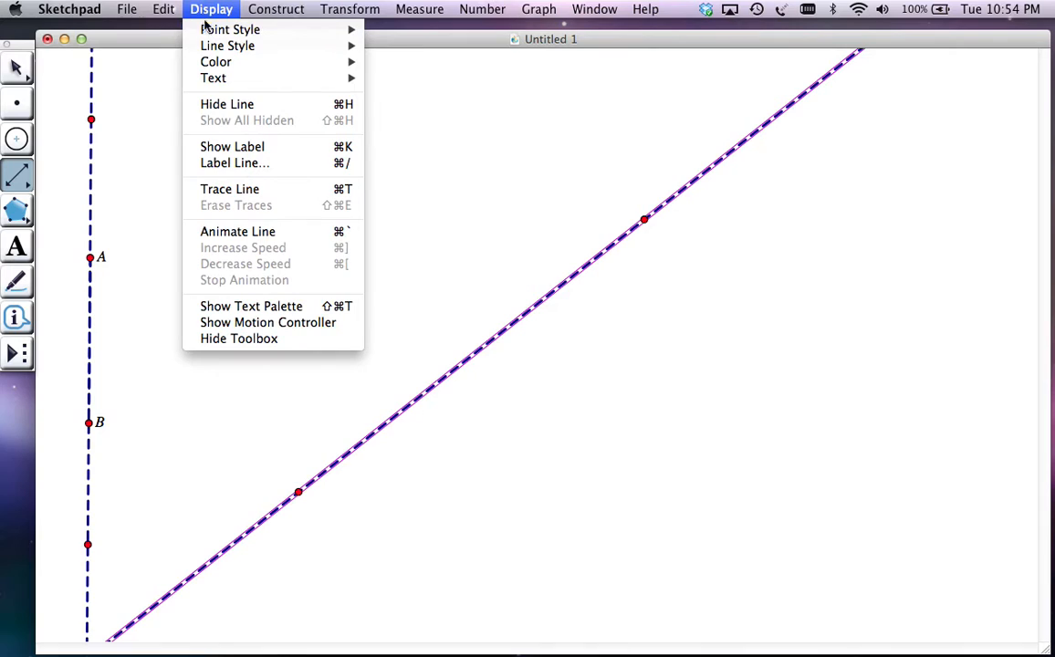
mouse_move(252, 62)
left_click(400, 96)
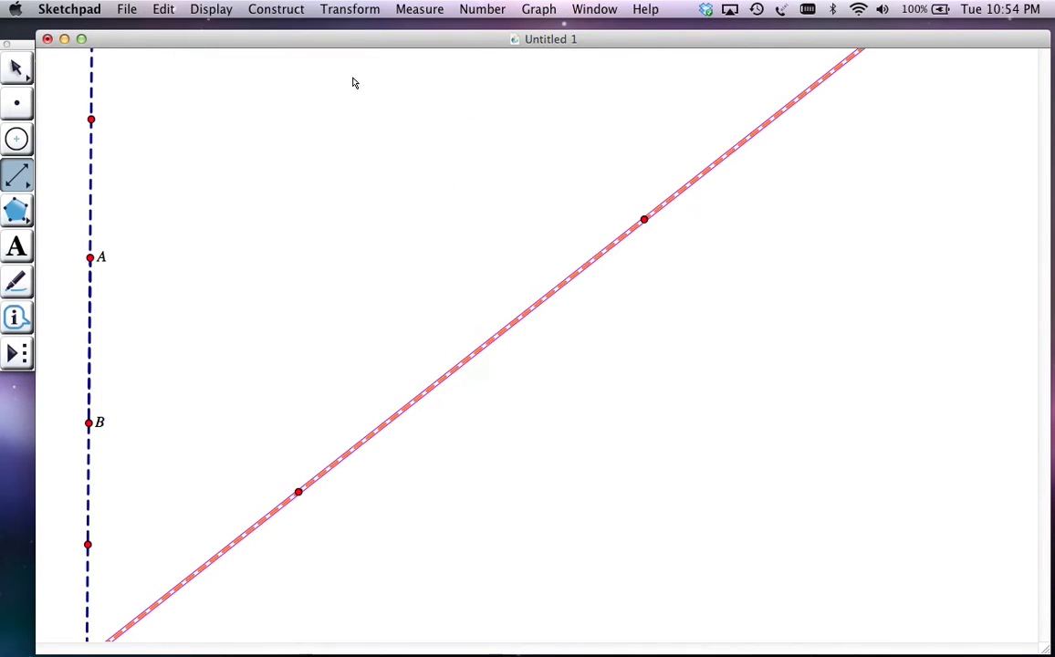
Set the orange diagonal line's style to Solid
left_click(210, 7)
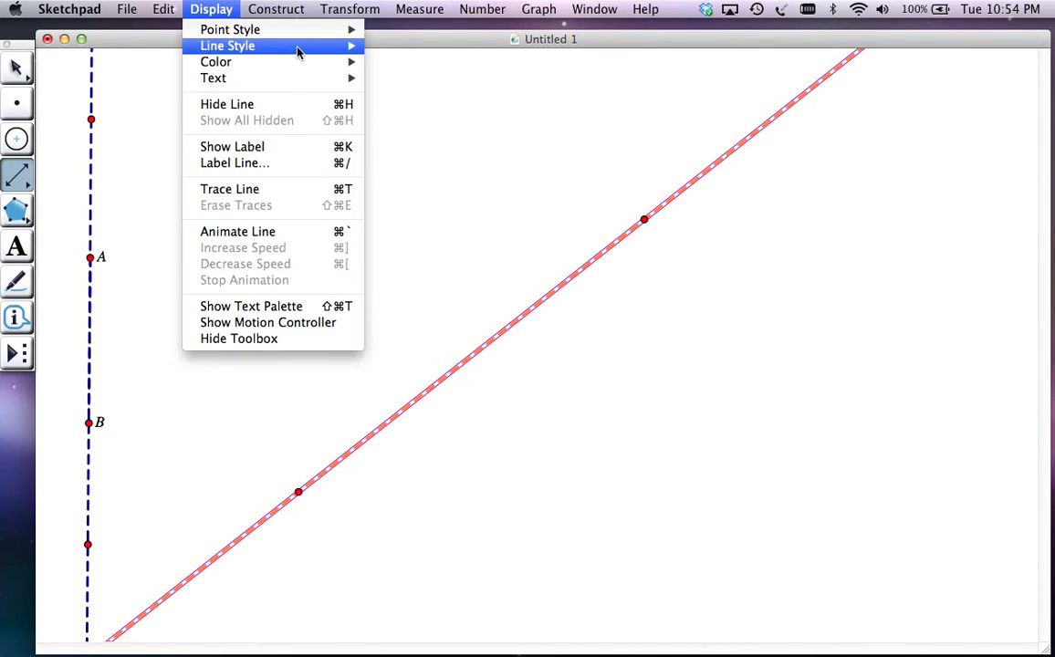
mouse_move(319, 52)
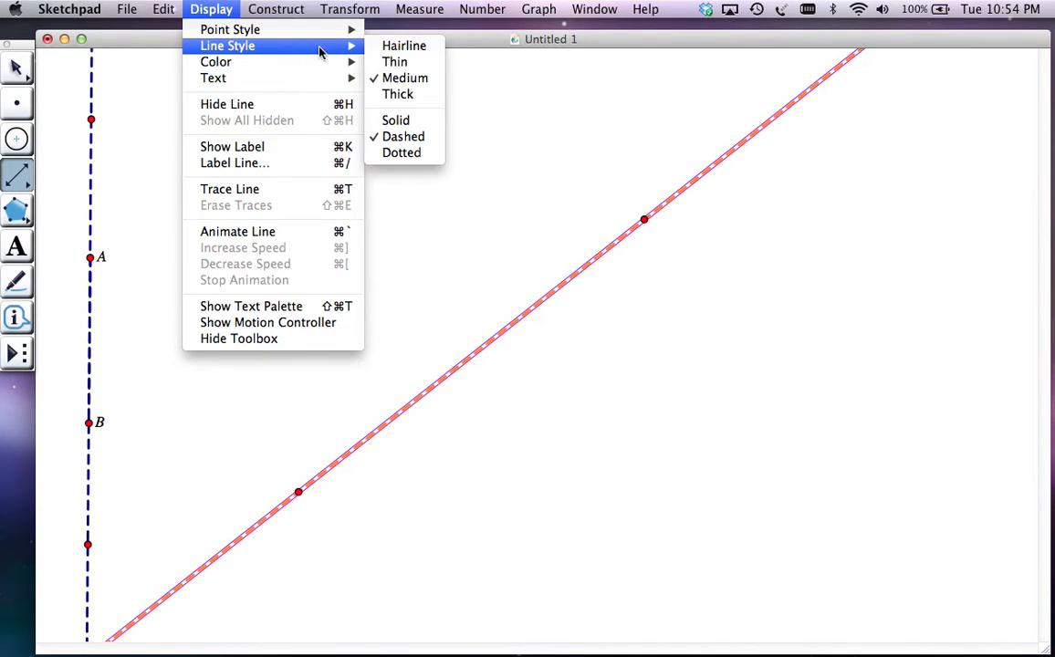
left_click(412, 127)
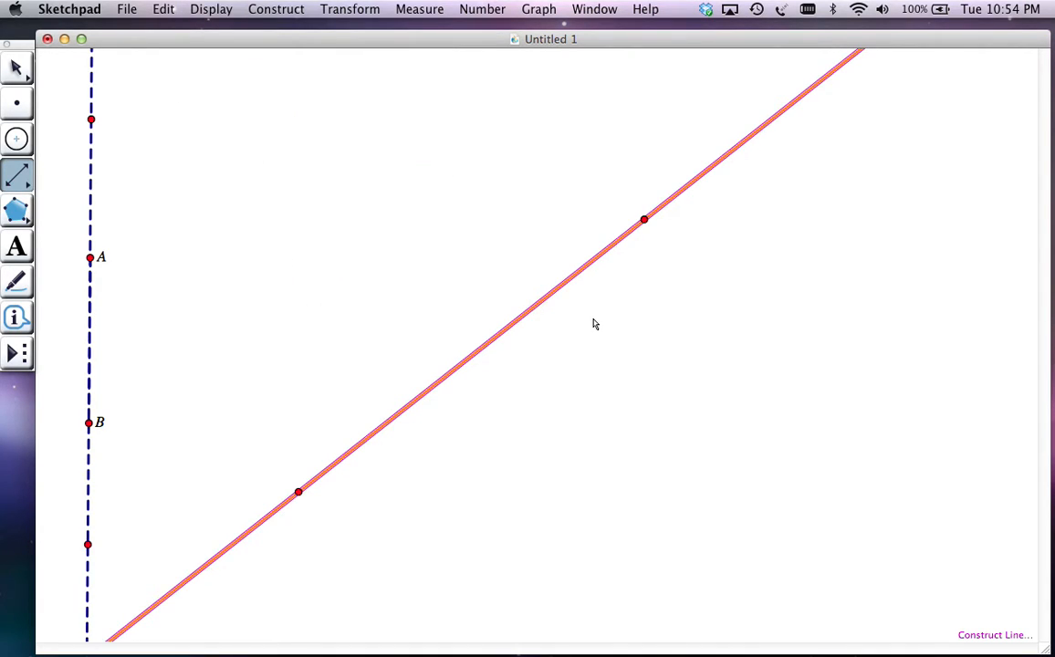
key("Escape")
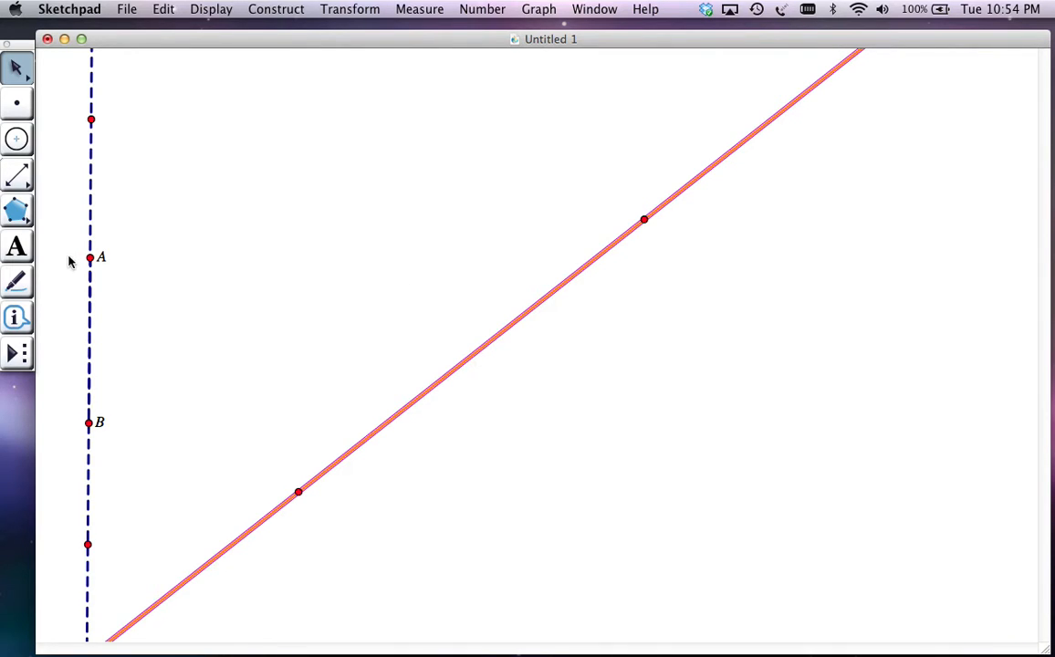
Construct a taxicab circle with the Taxi-Circle custom tool, centered on the orange line, using points A and B for its radius
left_click(16, 354)
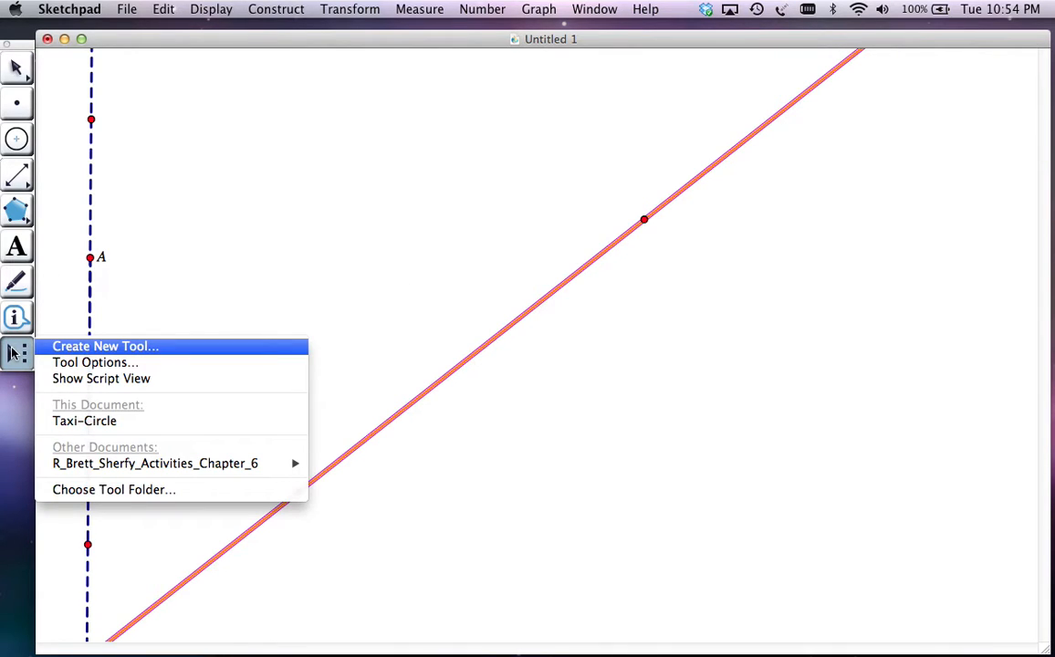
left_click(99, 421)
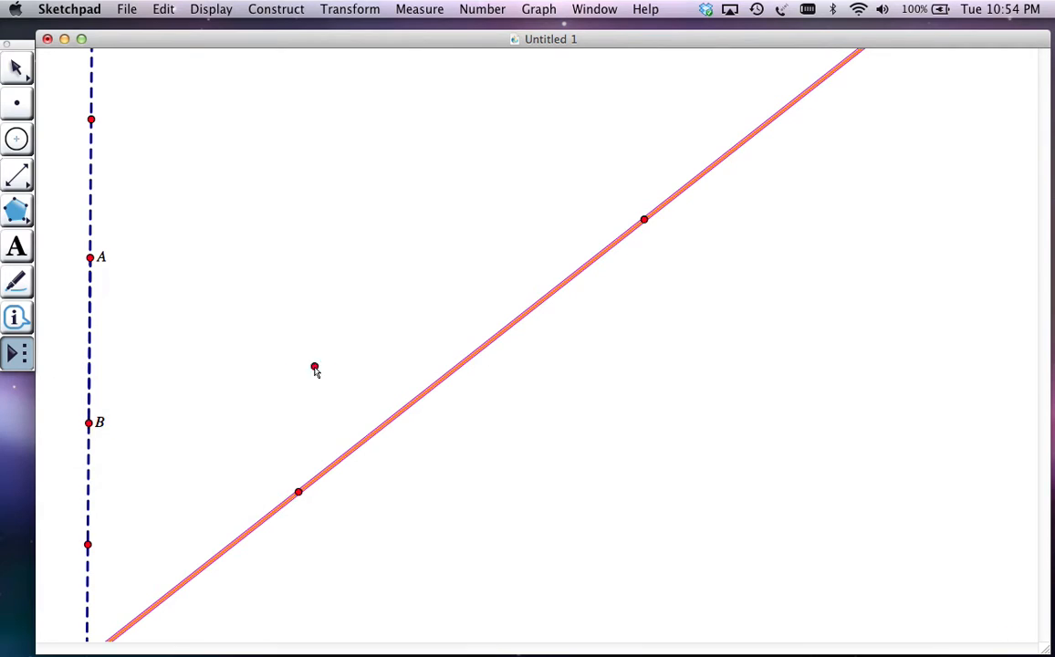
left_click(473, 355)
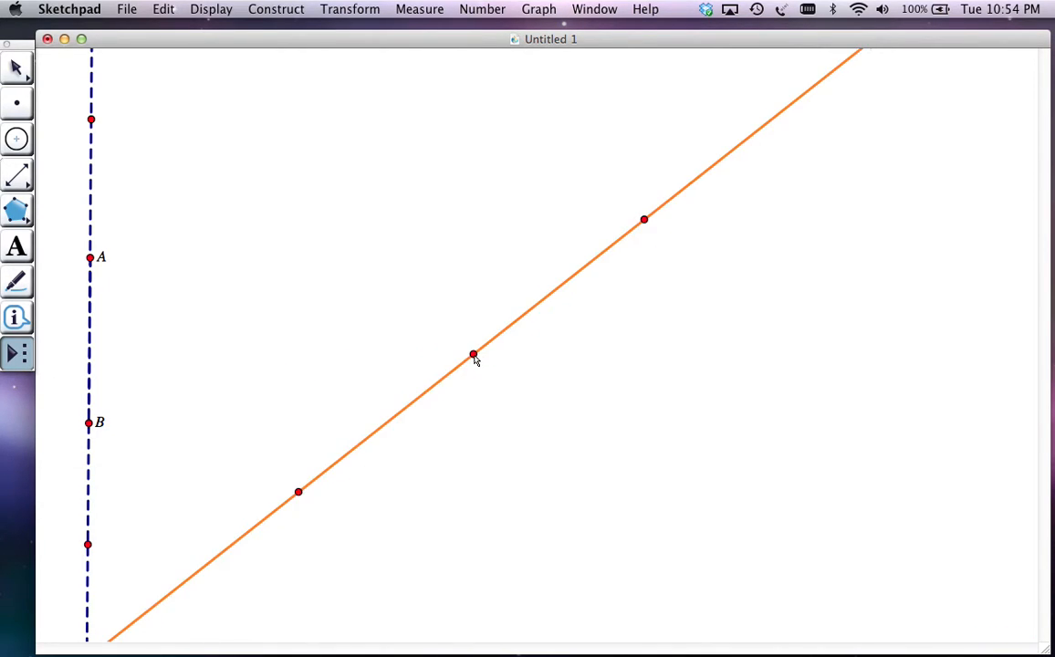
left_click(91, 260)
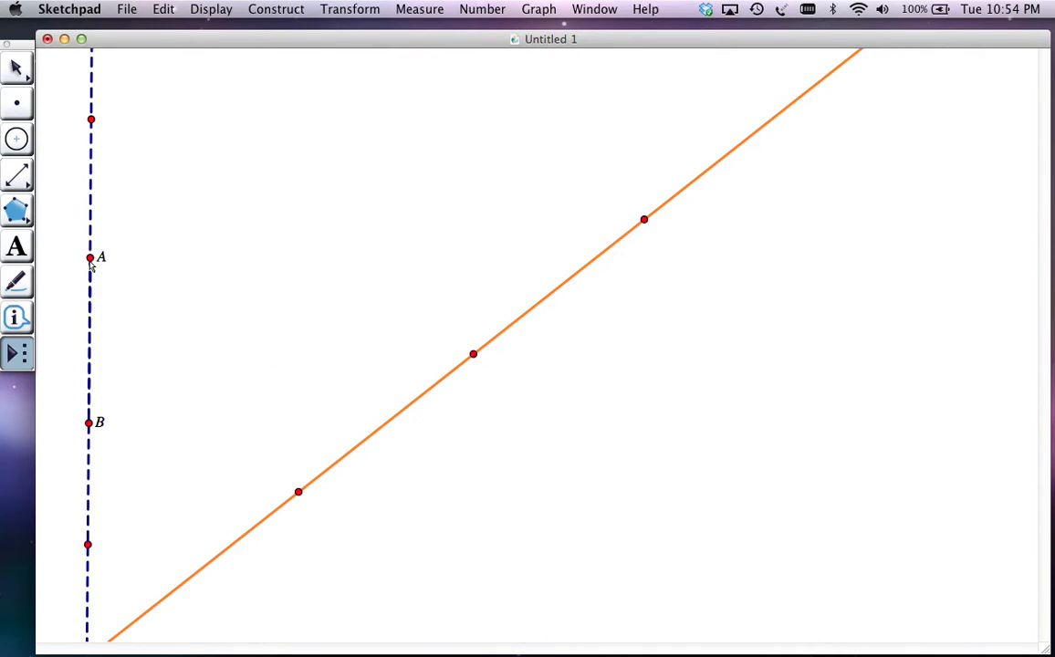
left_click(89, 424)
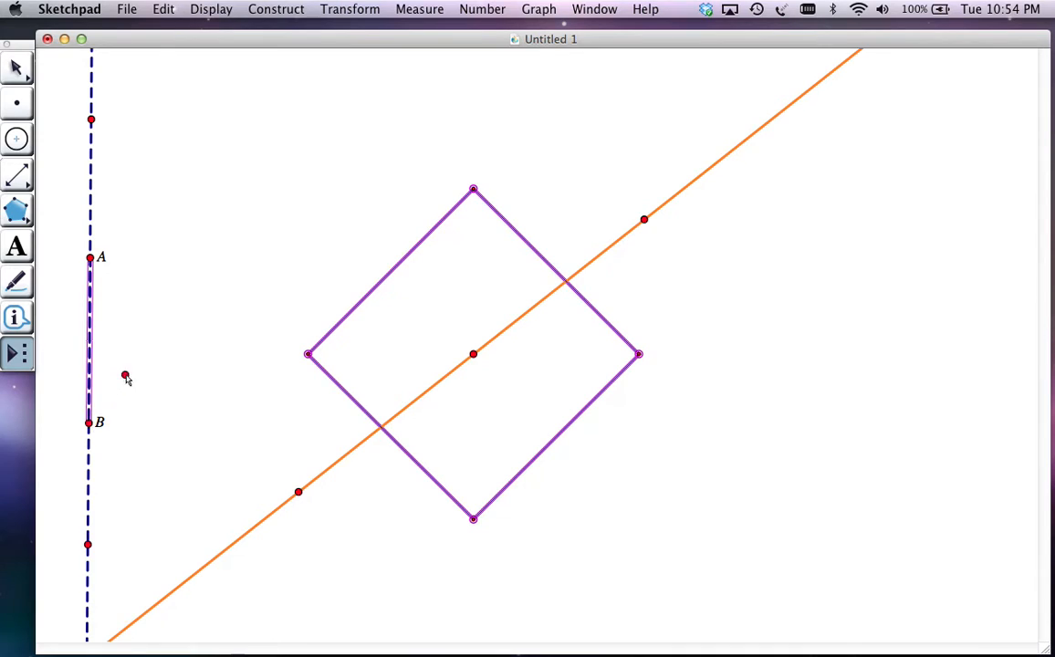
key("Escape")
Slide point A closer to B to shrink the taxicab circle, and move the orange line's two defining points to make it steeper
left_click_drag(97, 256, 90, 294)
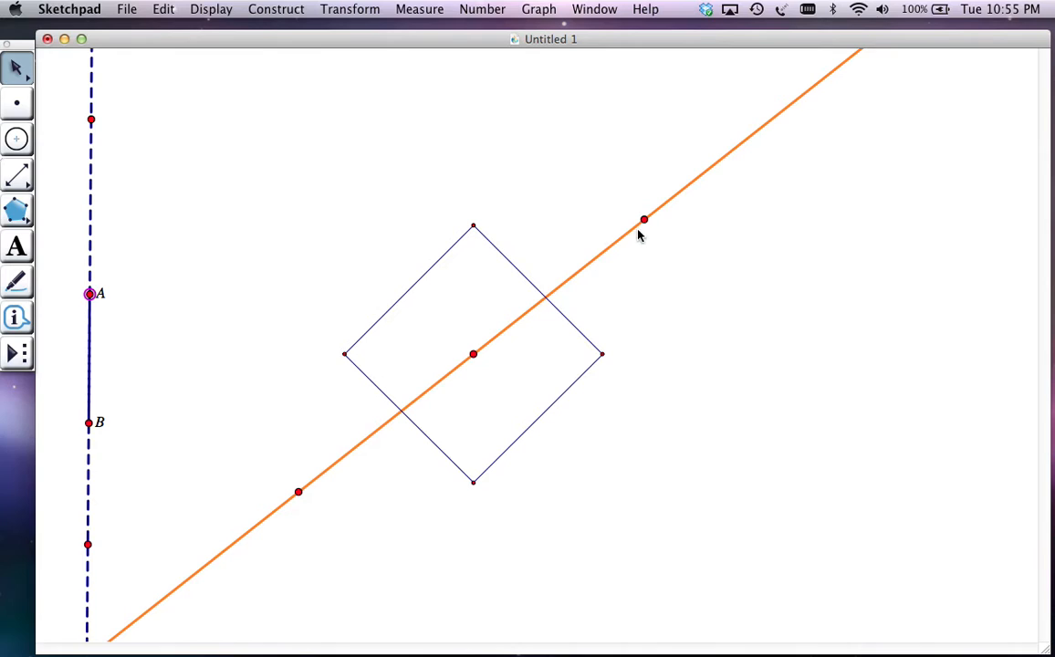
left_click_drag(644, 220, 577, 176)
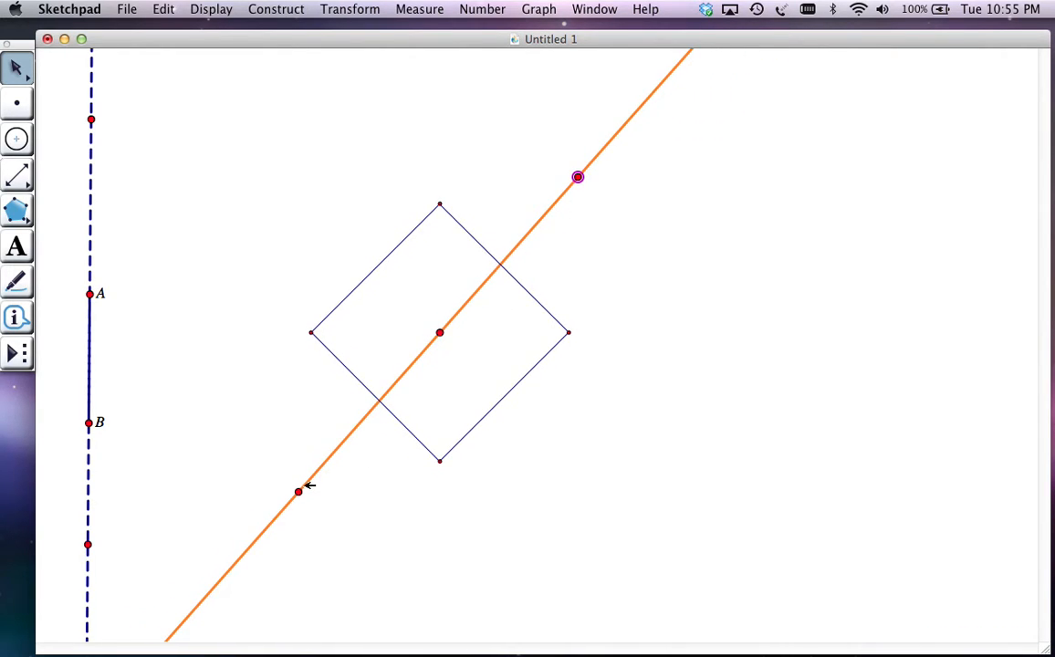
left_click_drag(300, 490, 471, 542)
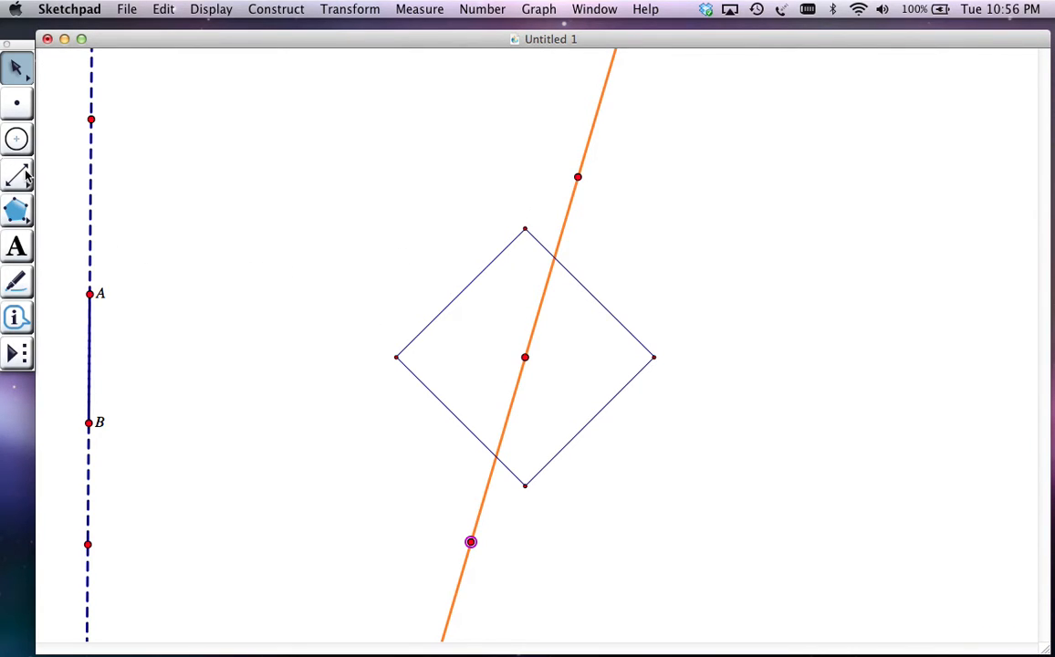
Construct lines parallel to the orange line through the left and right vertices of the taxicab circle
left_click(320, 332)
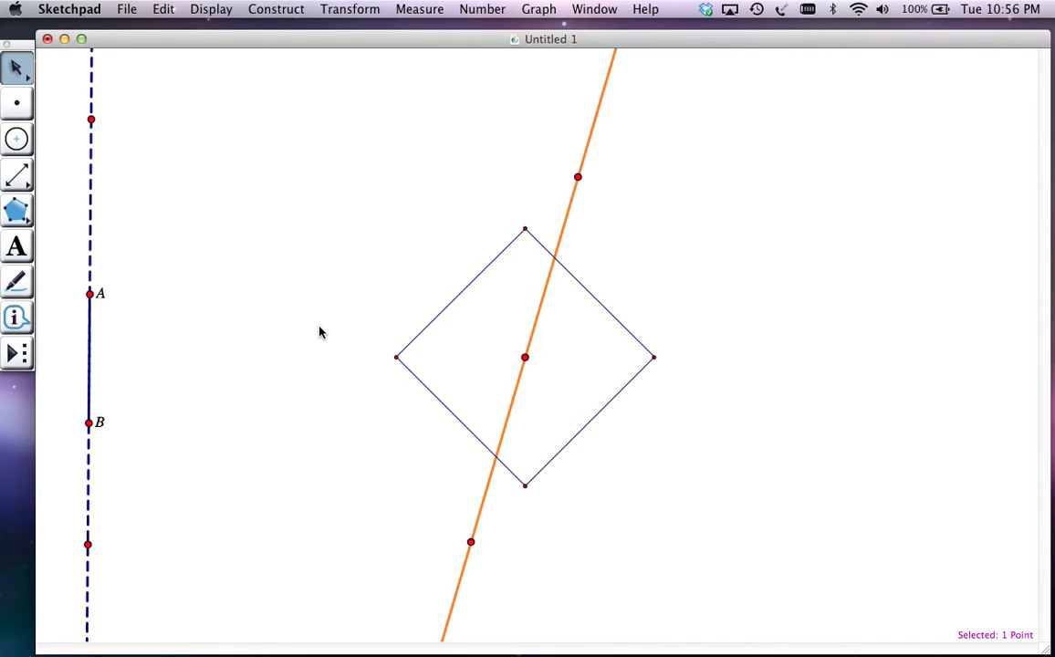
left_click(396, 357)
left_click(276, 9)
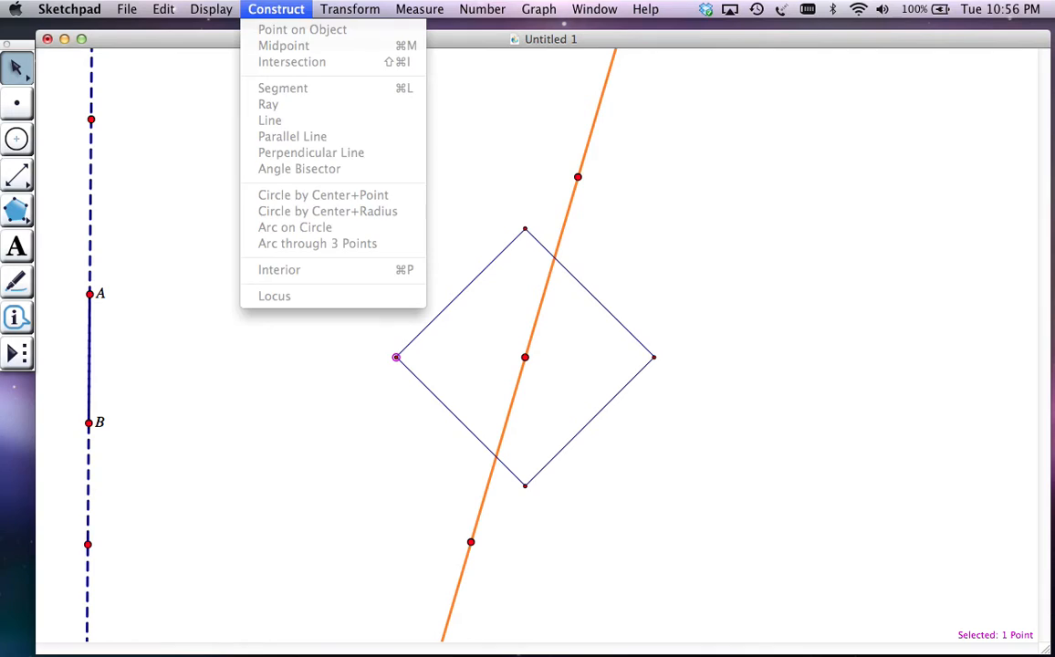
left_click(861, 415)
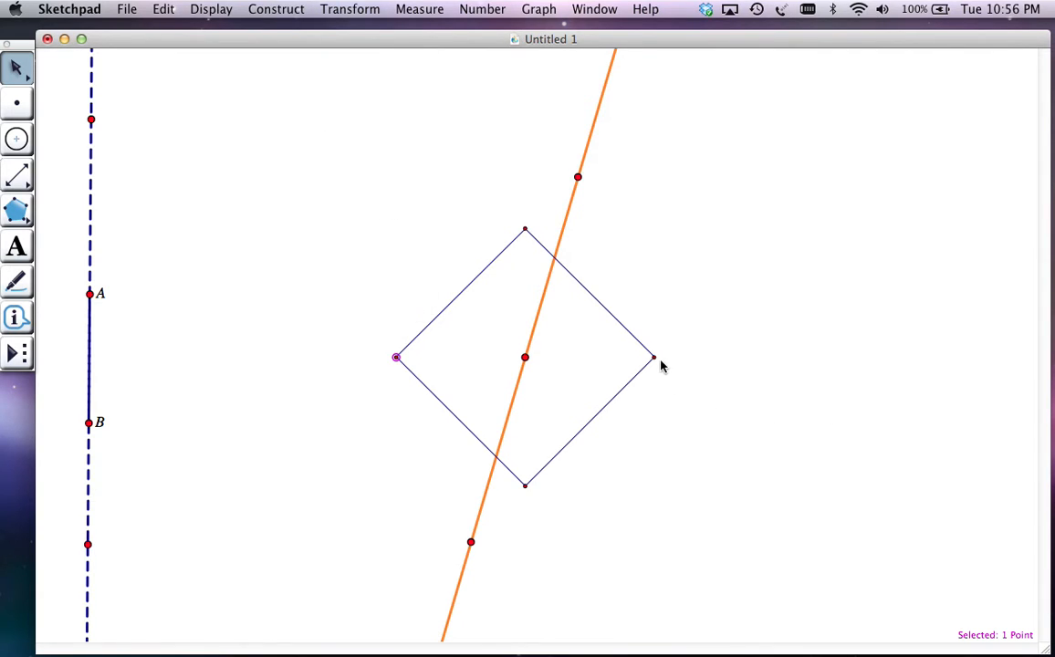
left_click(274, 9)
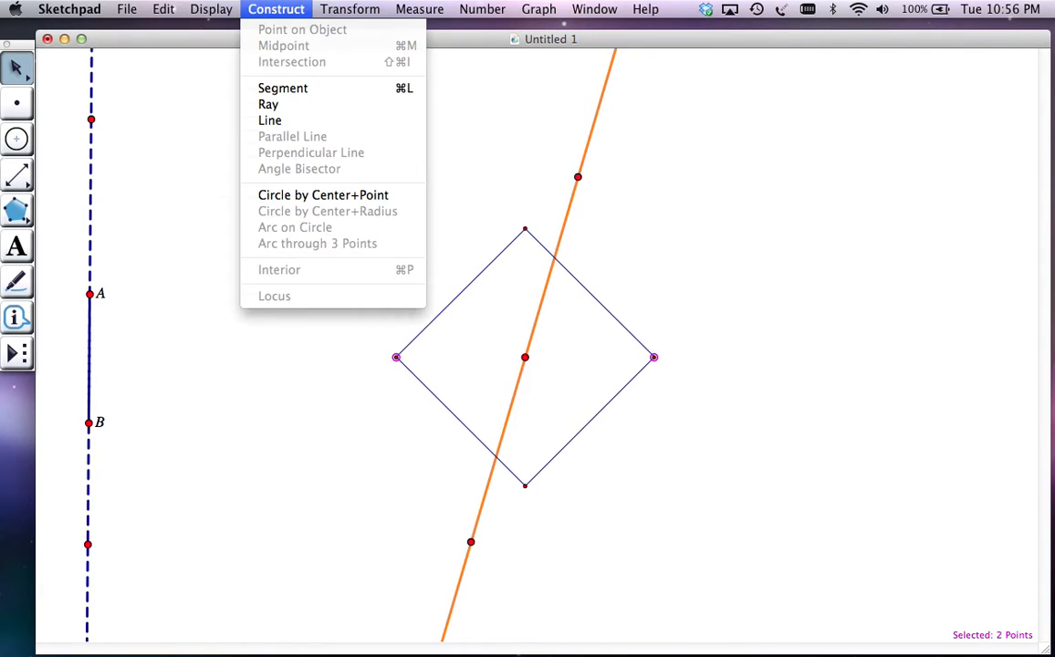
left_click(188, 140)
left_click(569, 204)
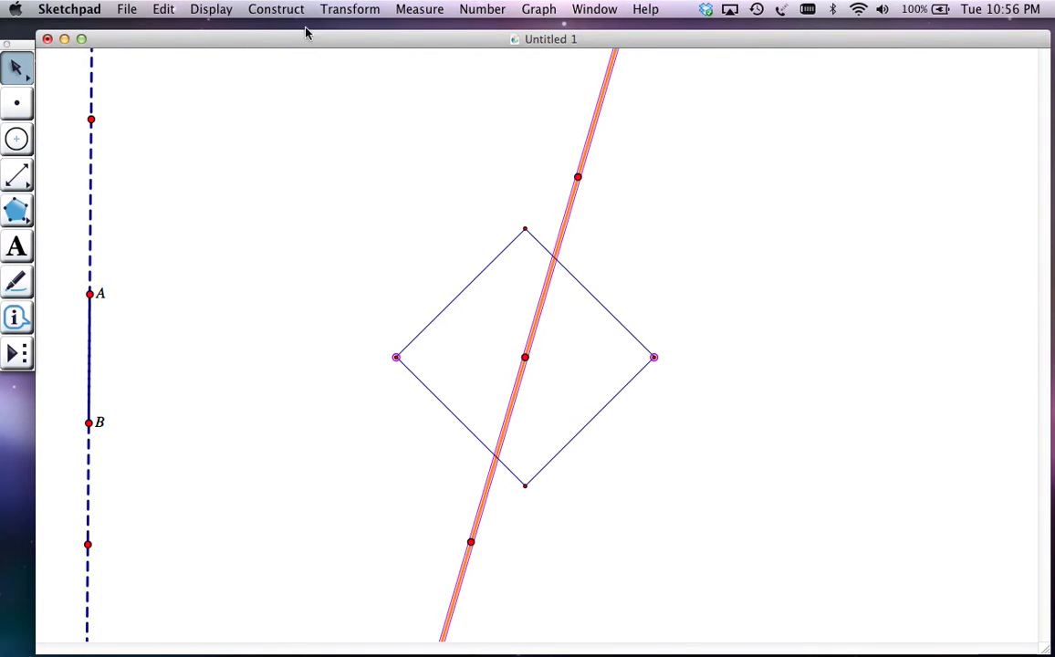
left_click(280, 139)
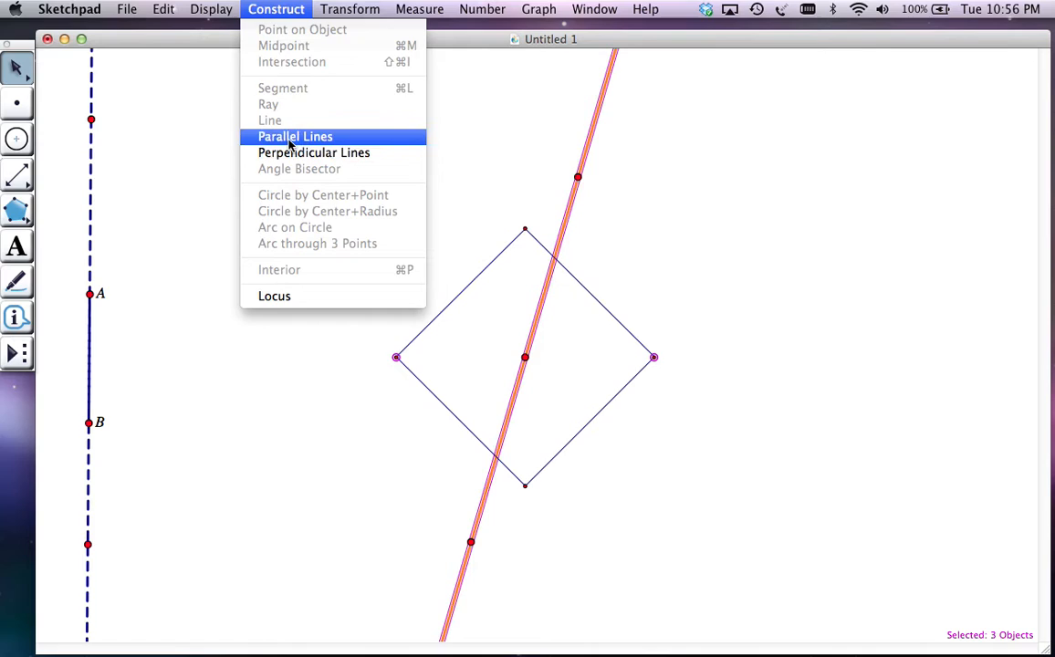
left_click(713, 264)
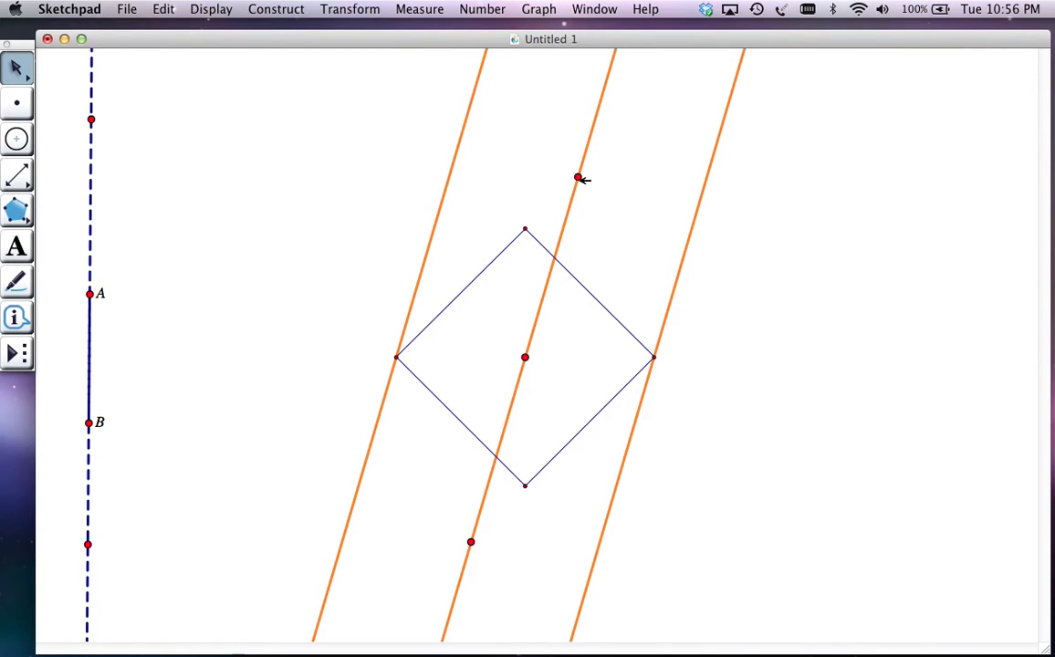
Move the orange line's upper defining point so the line tilts parallel to the circle's sides, slightly flatter, and finally steeper
left_click_drag(578, 177, 711, 302)
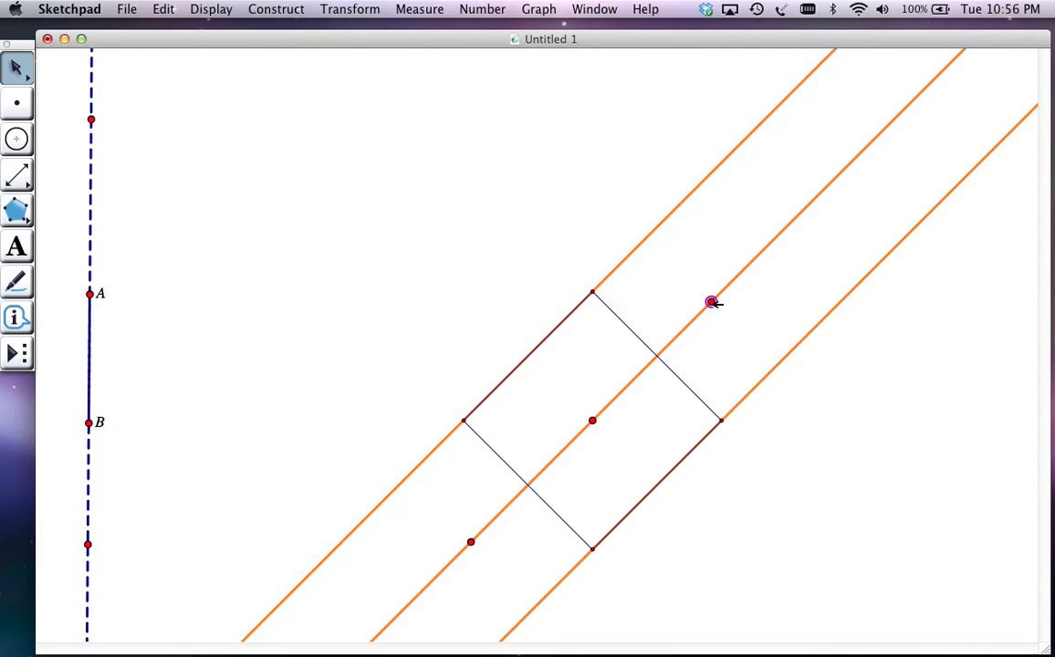
left_click_drag(712, 302, 725, 331)
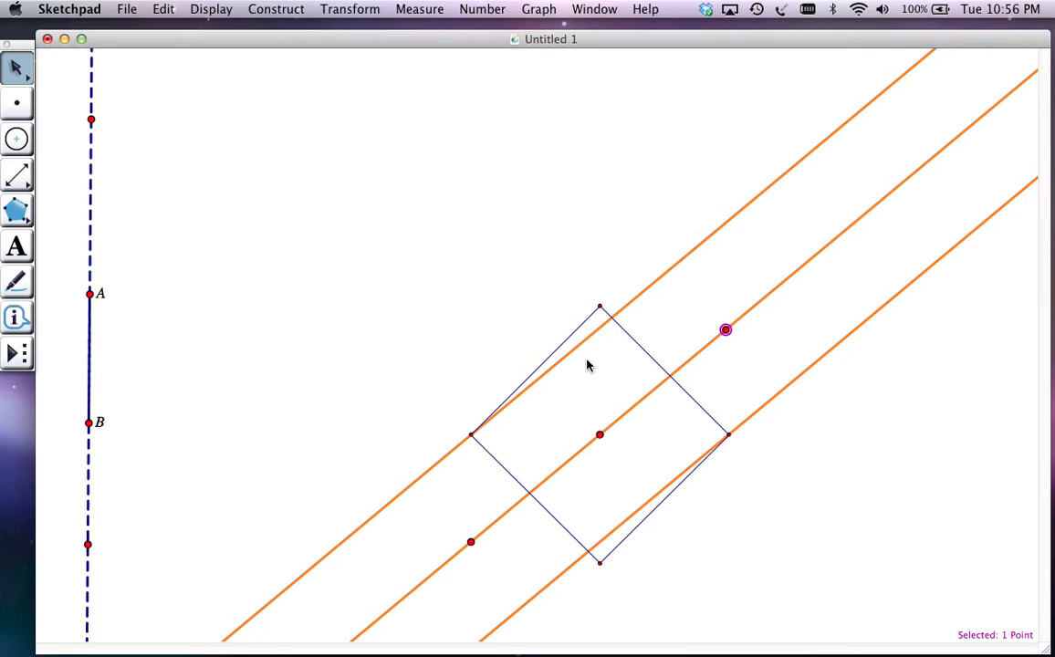
left_click_drag(725, 330, 637, 274)
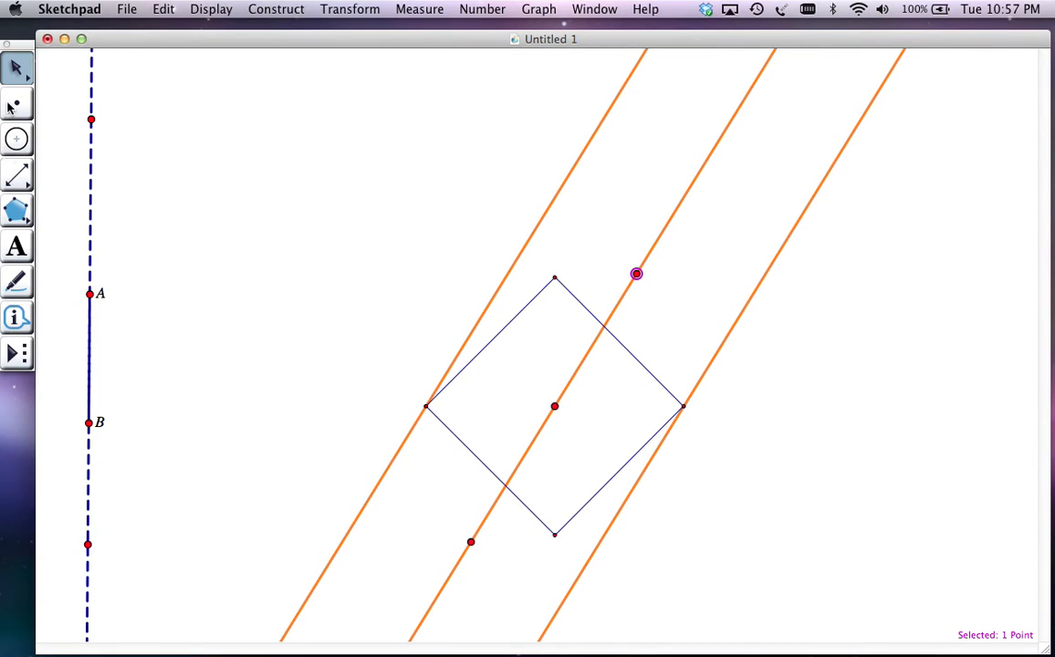
Construct a second taxicab circle with the Taxi-Circle custom tool, centered beyond the right orange line, using points A and B for its radius
left_click(17, 354)
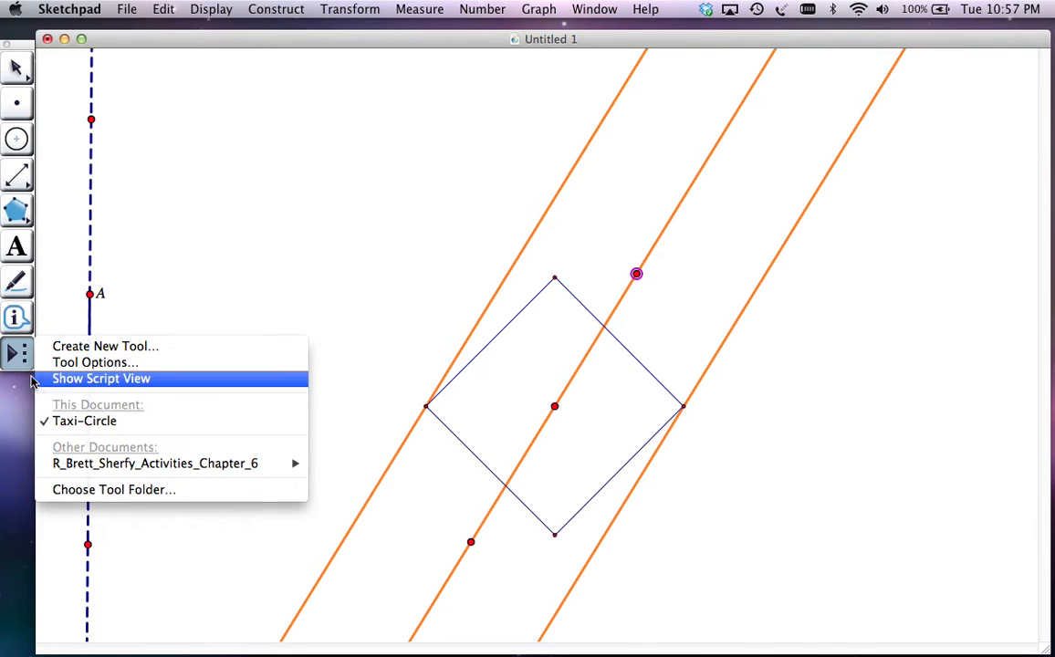
left_click(20, 370)
left_click(17, 355)
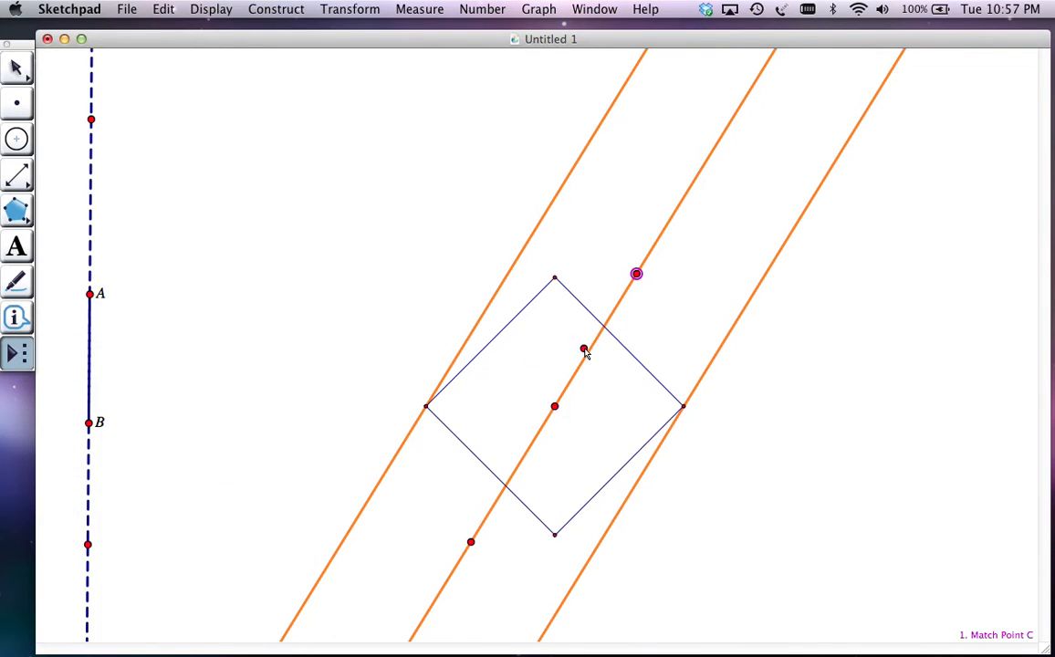
left_click(808, 326)
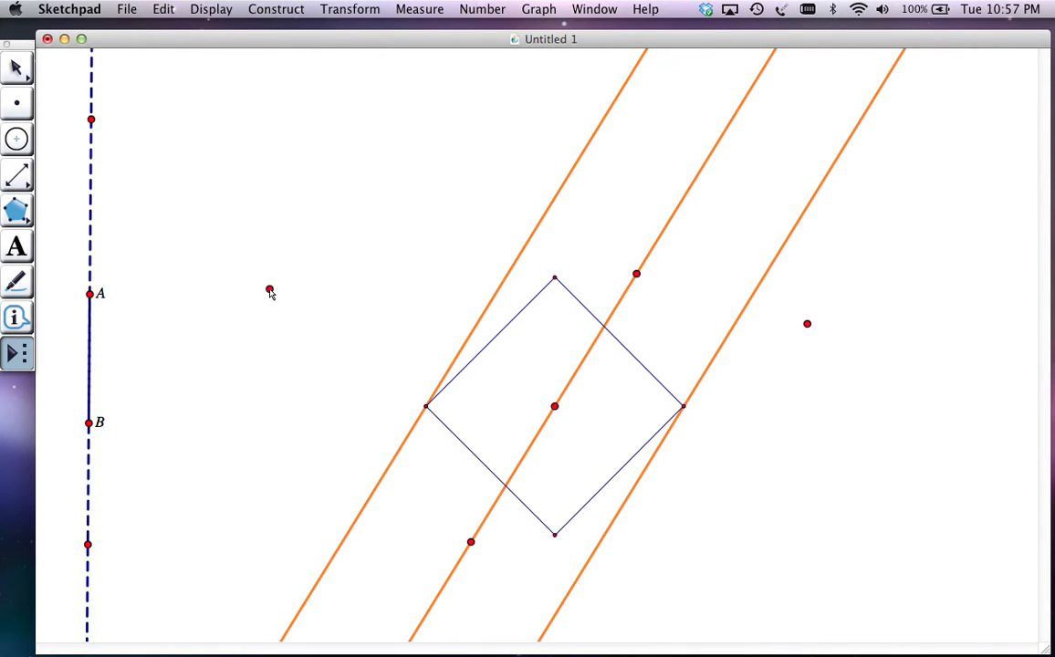
left_click(91, 295)
left_click(88, 424)
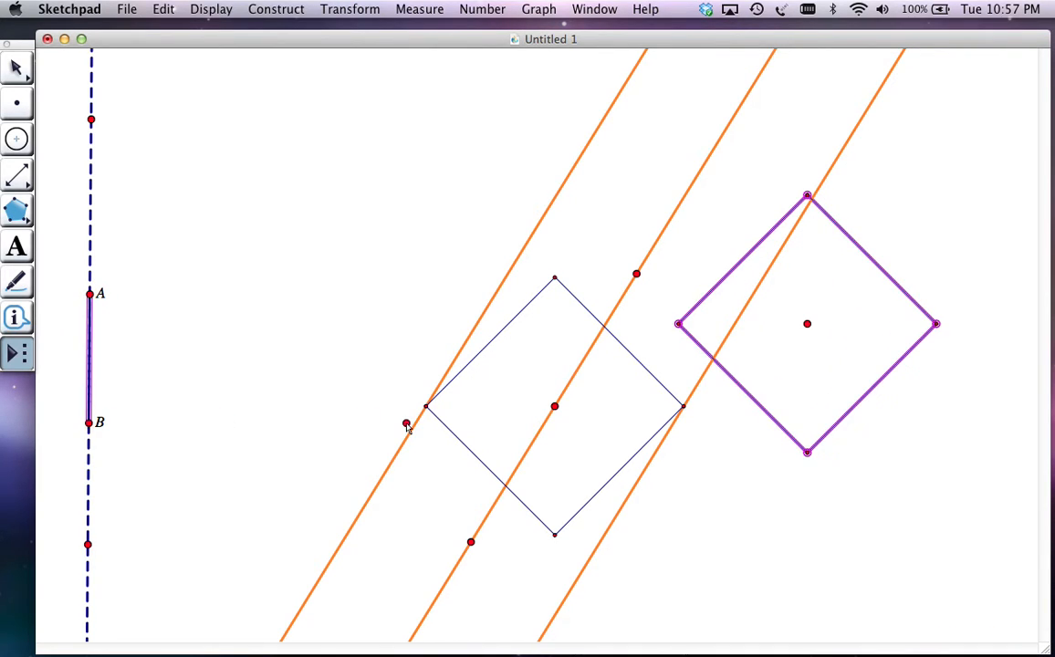
key("Escape")
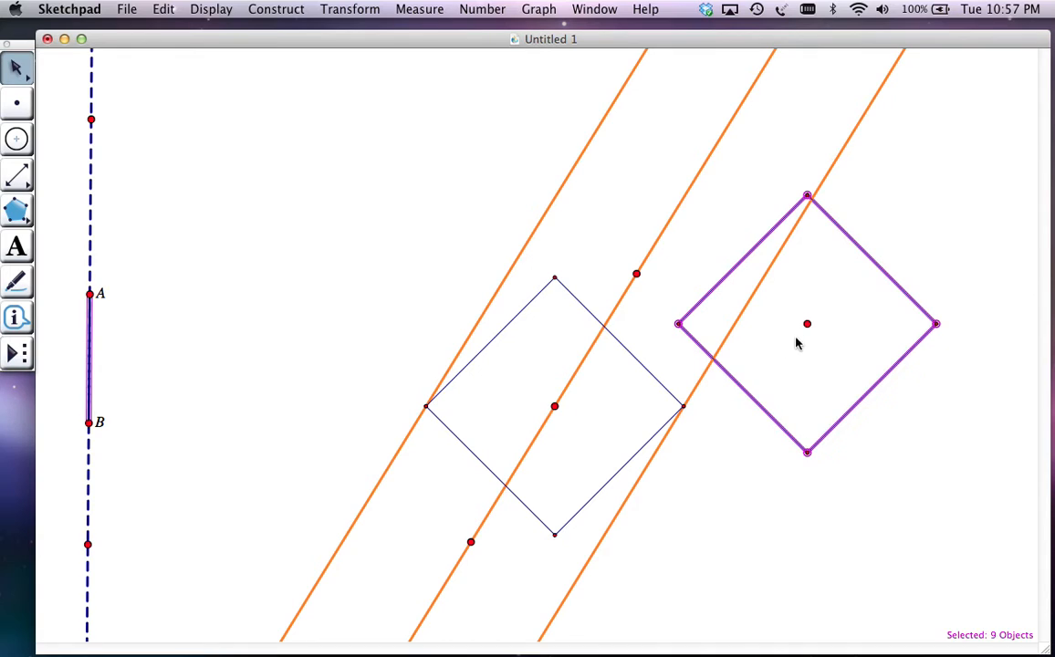
Shift the second circle's center closer to the right orange line and construct that line's intersections with the circle's upper-right and lower-left sides
left_click_drag(808, 324, 732, 276)
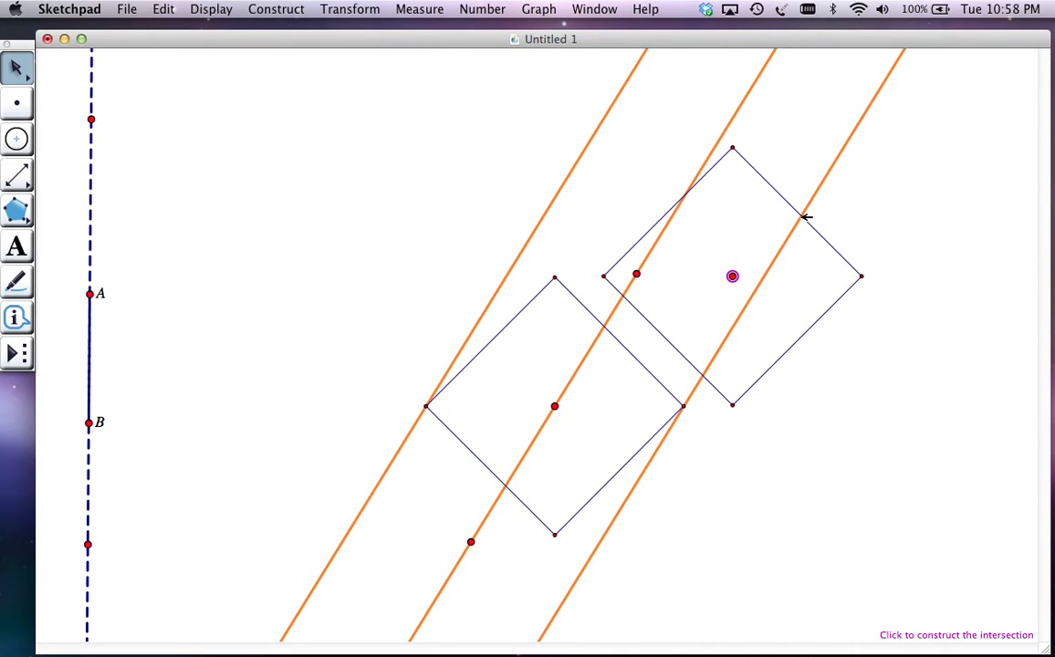
left_click(803, 217)
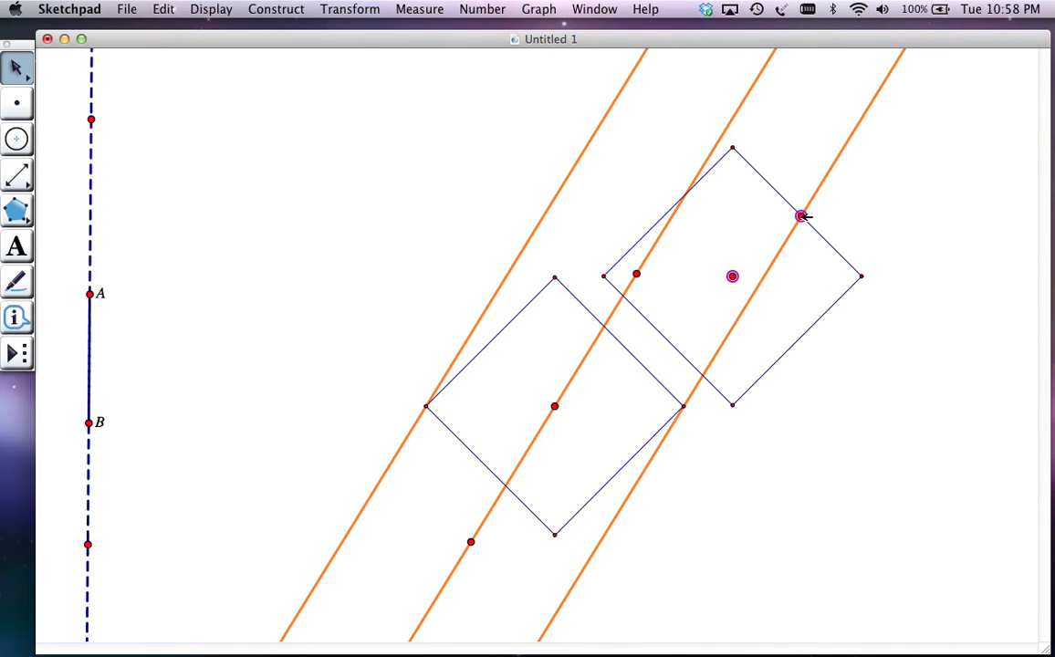
left_click(704, 375)
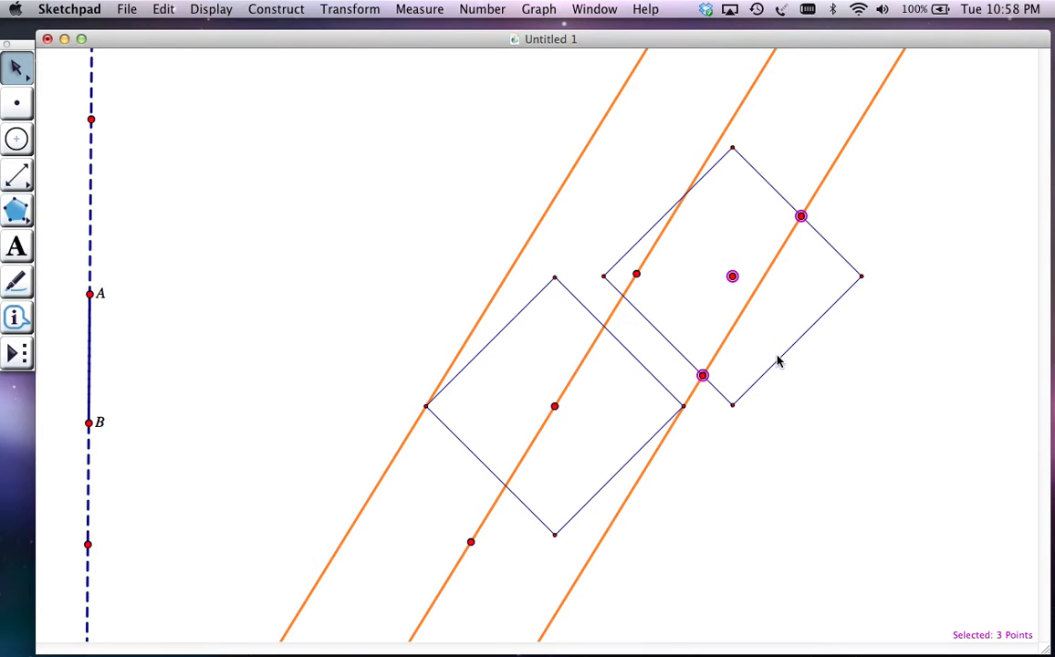
key("Escape")
Reposition the second circle as needed to construct the right orange line's intersections with its lower-right and upper-left sides
left_click_drag(733, 277, 692, 243)
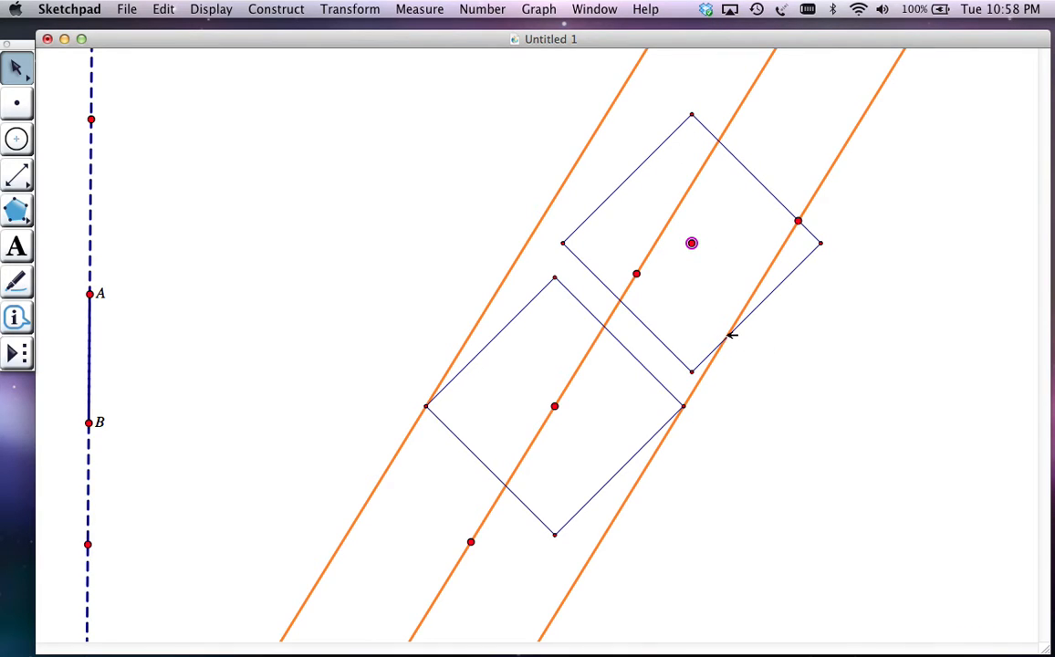
left_click(726, 336, "shift")
left_click_drag(691, 243, 816, 342)
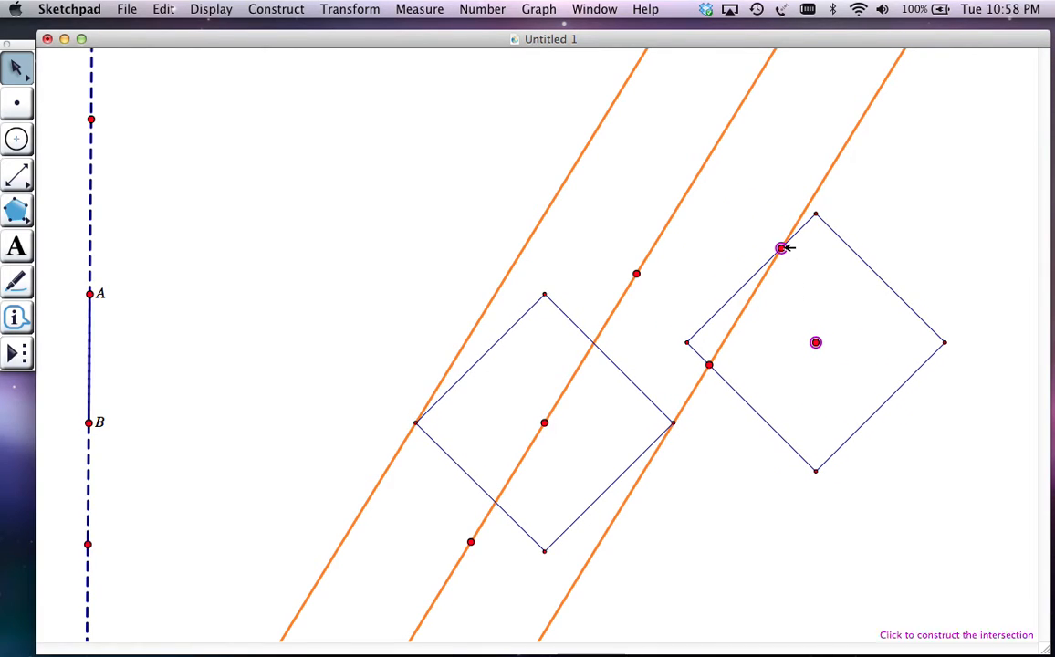
left_click(783, 247, "shift")
left_click_drag(816, 342, 768, 319)
left_click(847, 209)
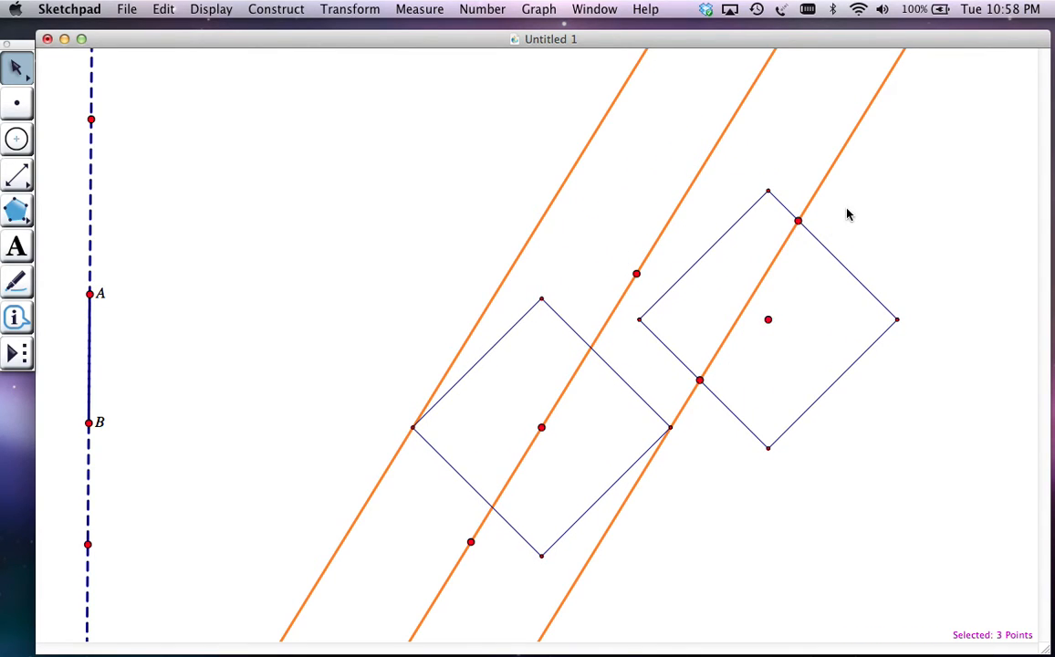
Construct the locus of the right line's intersection with the second circle's upper-right side as point A moves
left_click(800, 221)
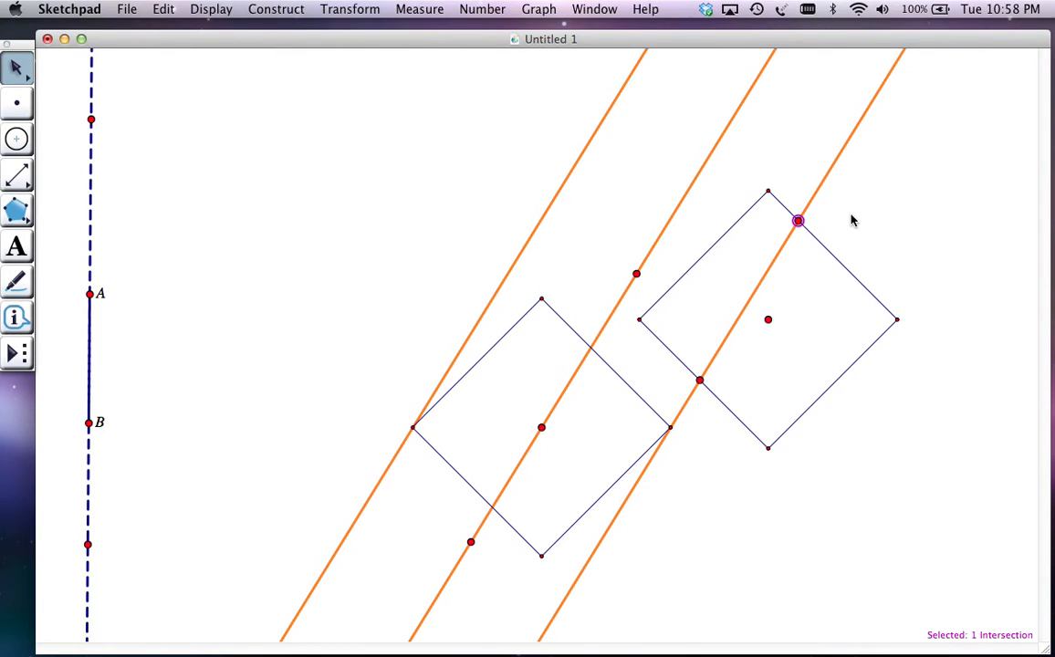
left_click(91, 294, "shift")
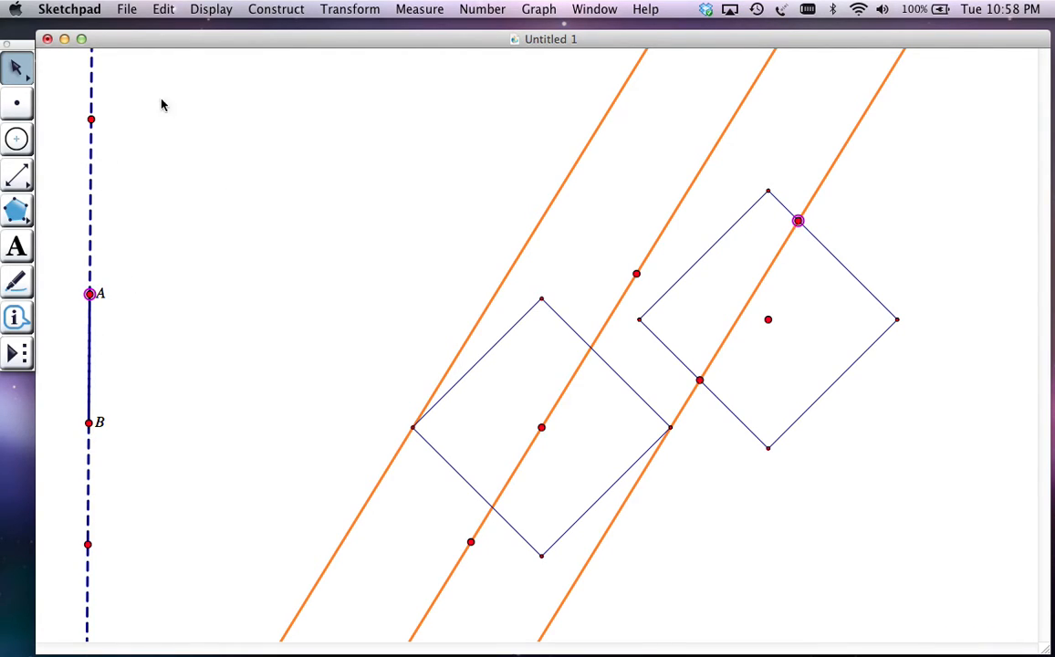
left_click(292, 11)
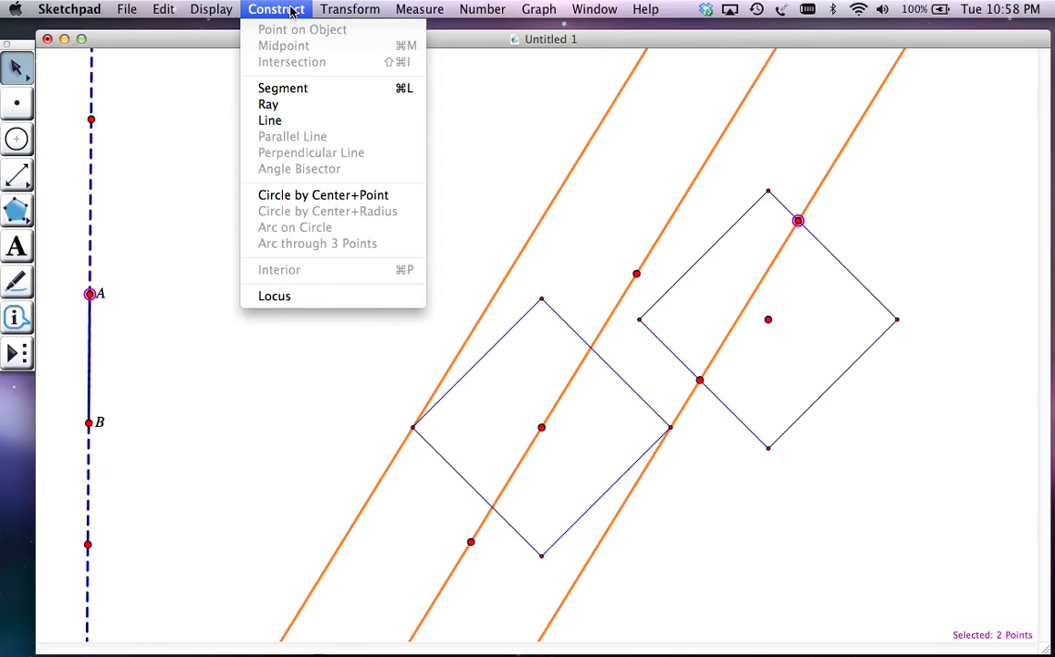
left_click(307, 297)
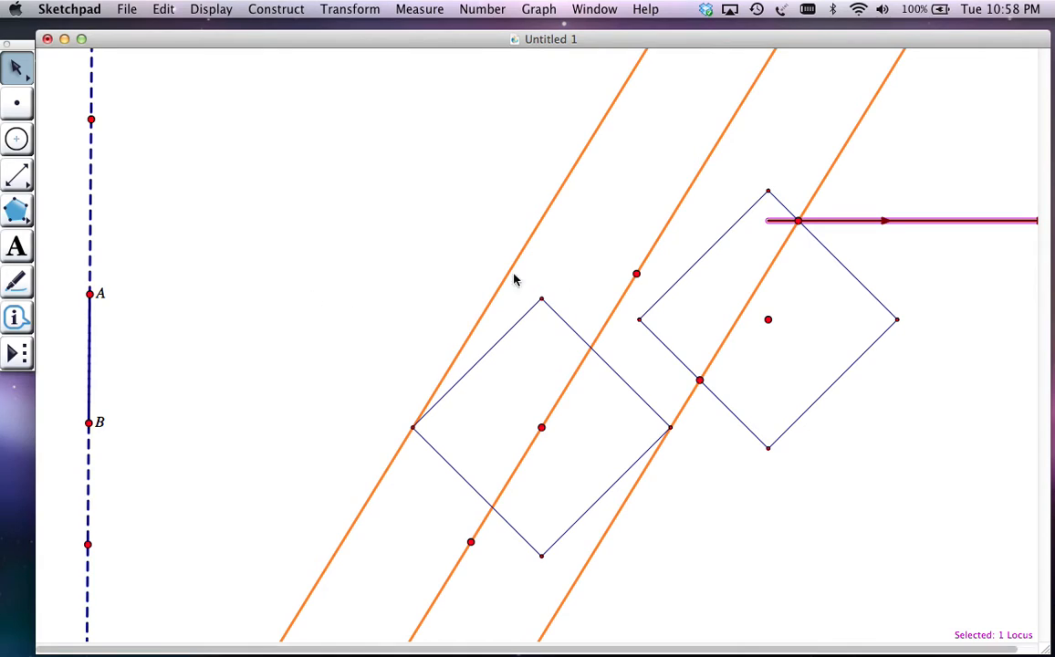
left_click(700, 379, "shift")
left_click(276, 9)
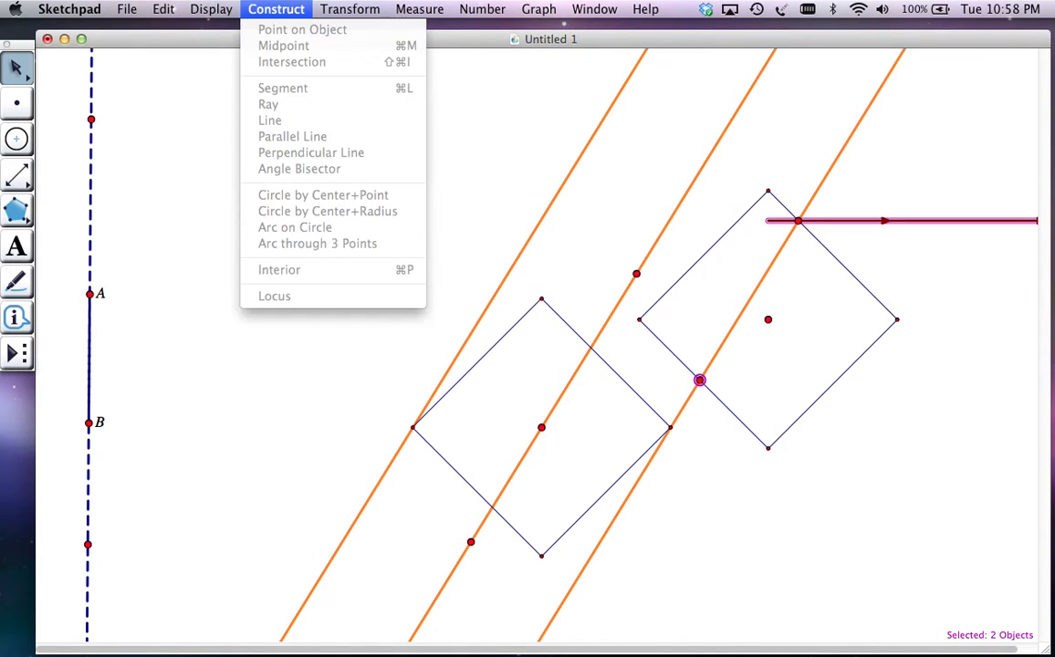
left_click(71, 212)
Construct the locus of the right line's intersection with the second circle's lower-left side as point A moves
left_click(71, 212)
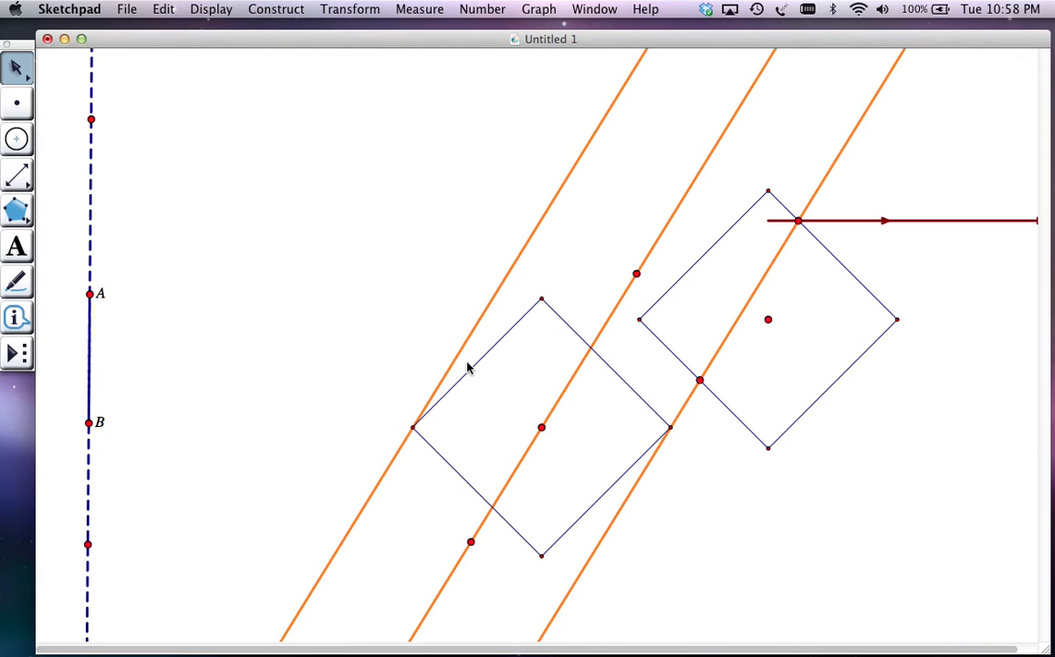
left_click(700, 379)
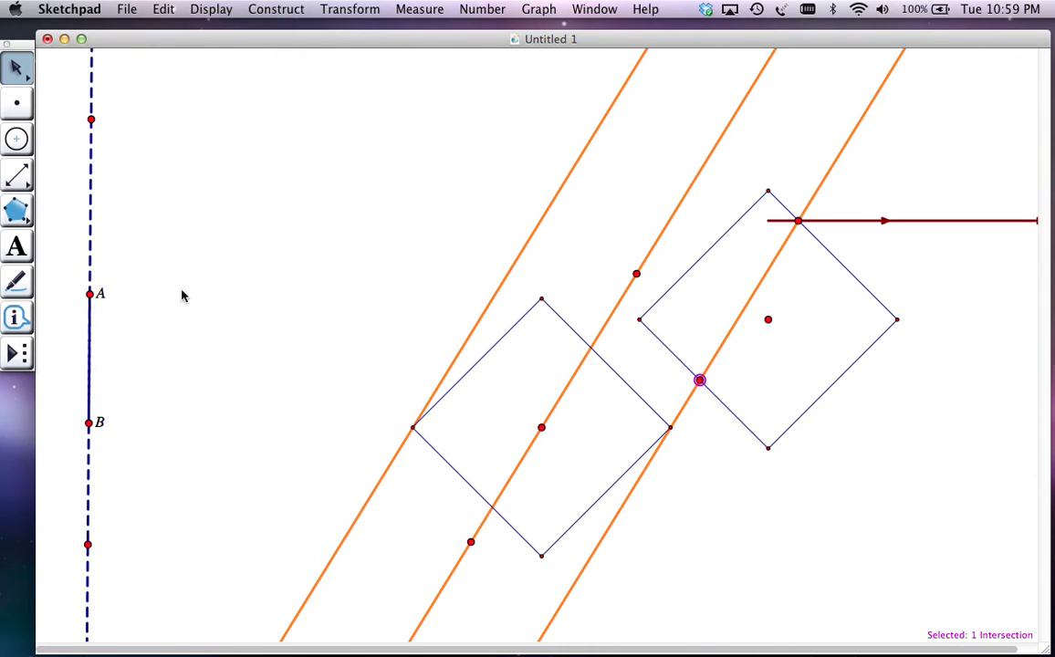
left_click(90, 293)
left_click(265, 9)
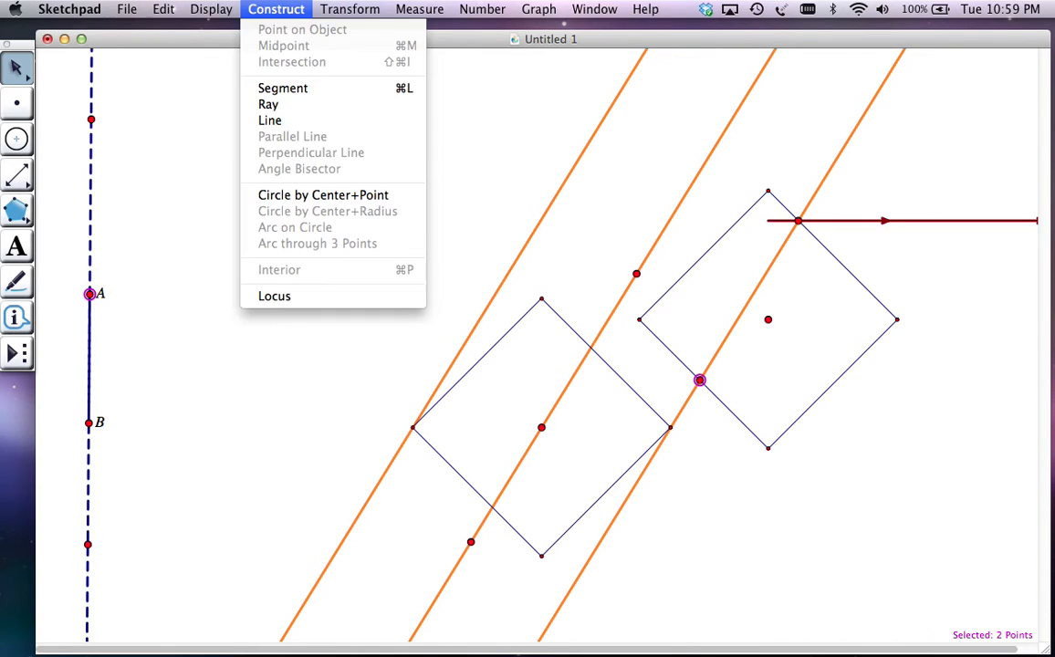
left_click(274, 296)
left_click(767, 286)
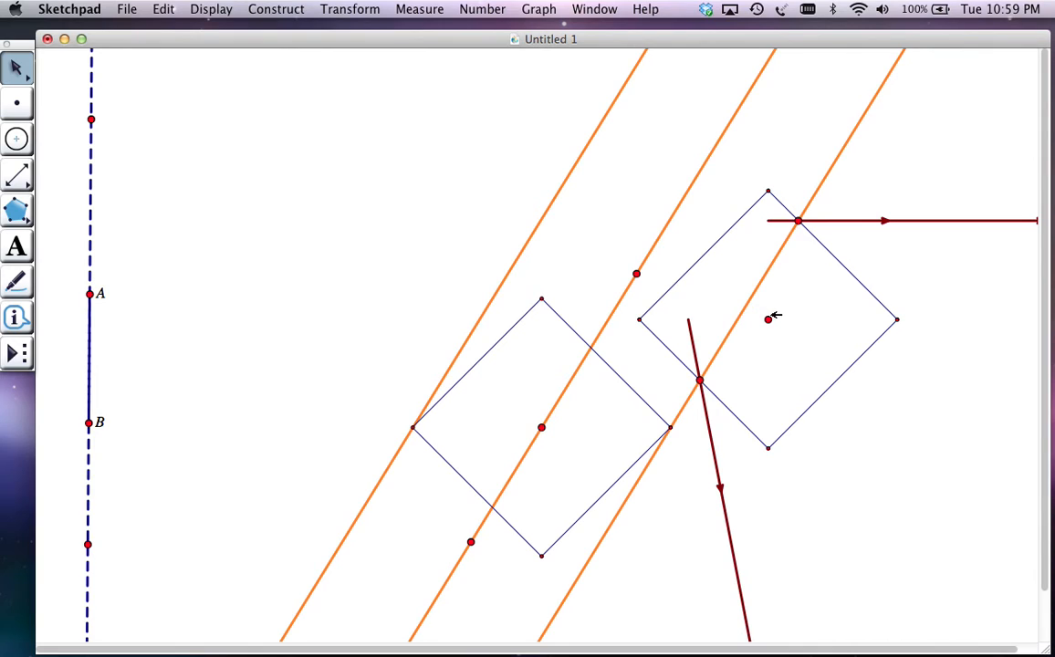
Move the second circle's center up and left, and construct the locus of the right line's lower-right side intersection as point A moves
left_click_drag(768, 318, 684, 265)
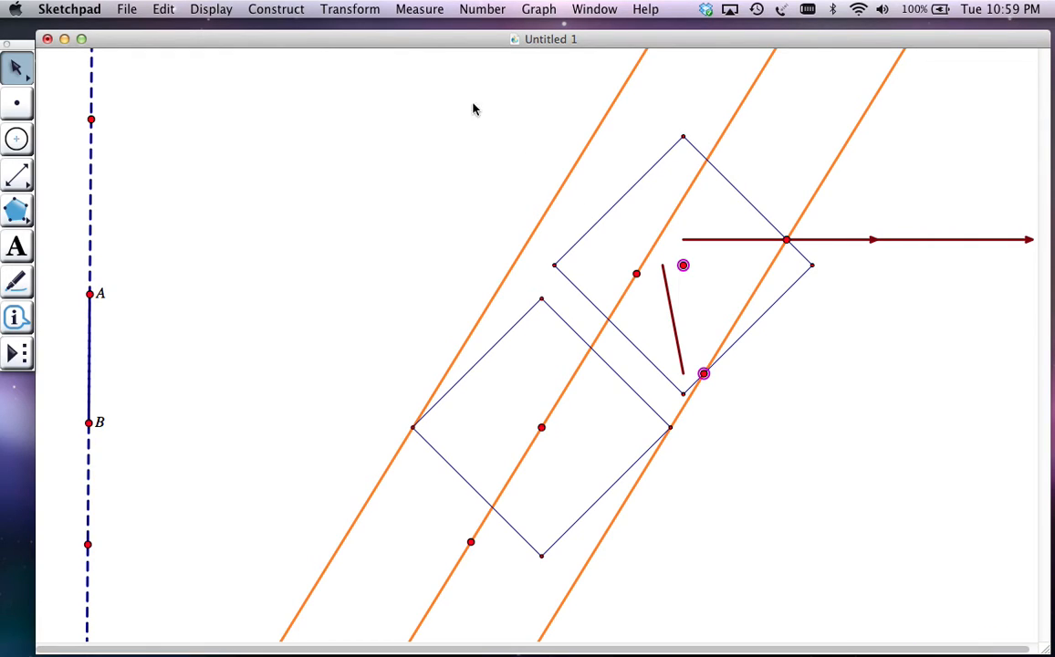
left_click(412, 198)
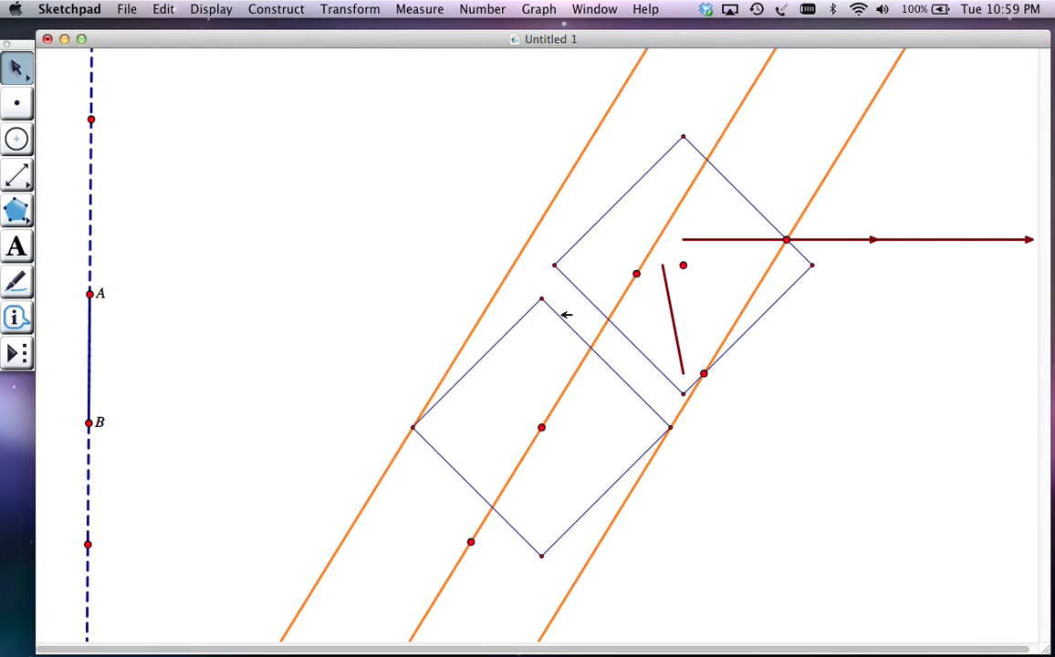
left_click(704, 374)
left_click(350, 10)
mouse_move(276, 9)
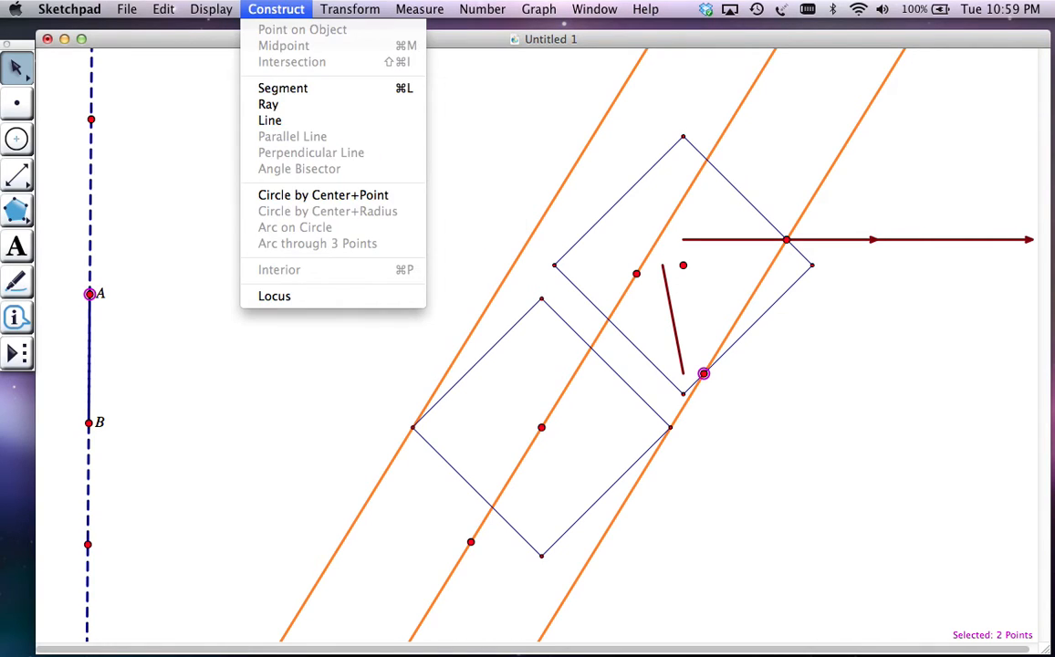
left_click(327, 297)
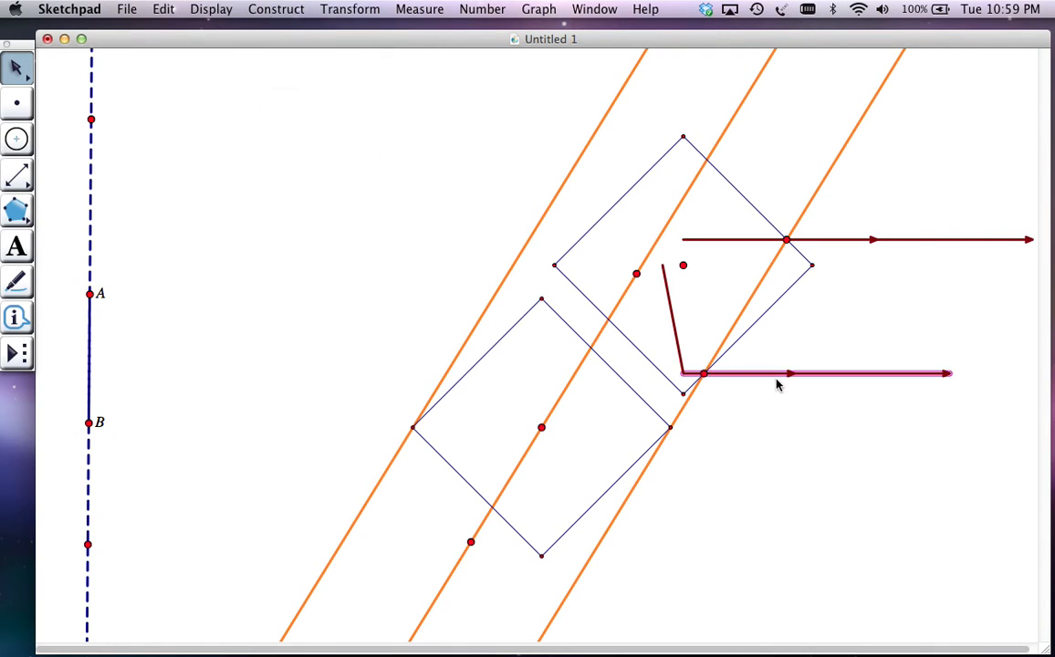
Move the second circle's center beyond the right line, and construct the locus of the upper-left side intersection as point A moves
left_click_drag(684, 266, 807, 363)
left_click(781, 306)
left_click(762, 279)
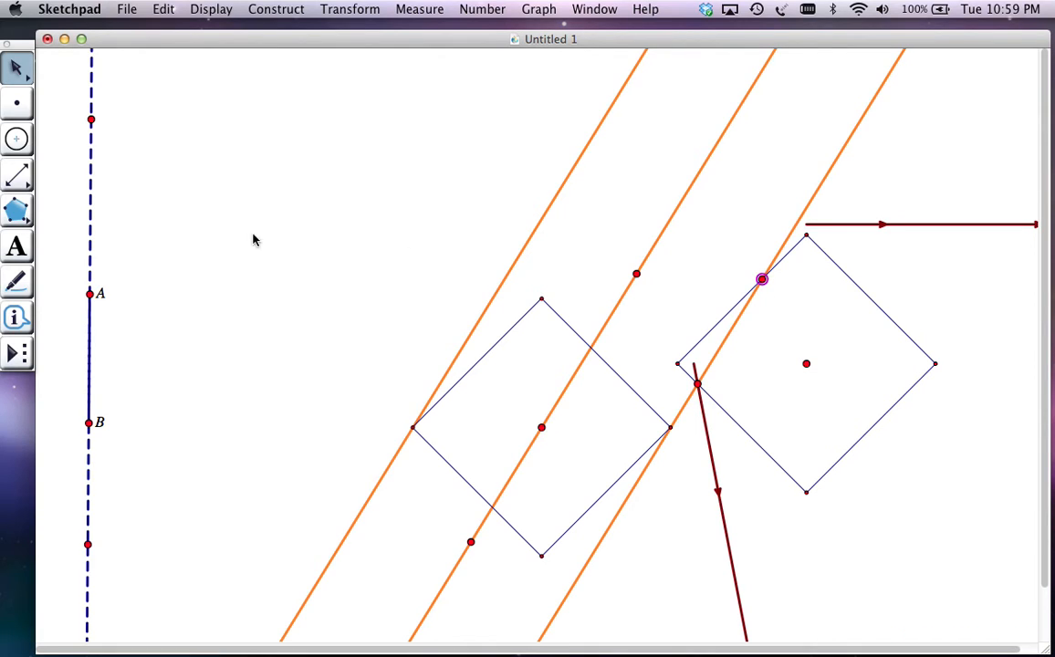
left_click(90, 293)
left_click(276, 8)
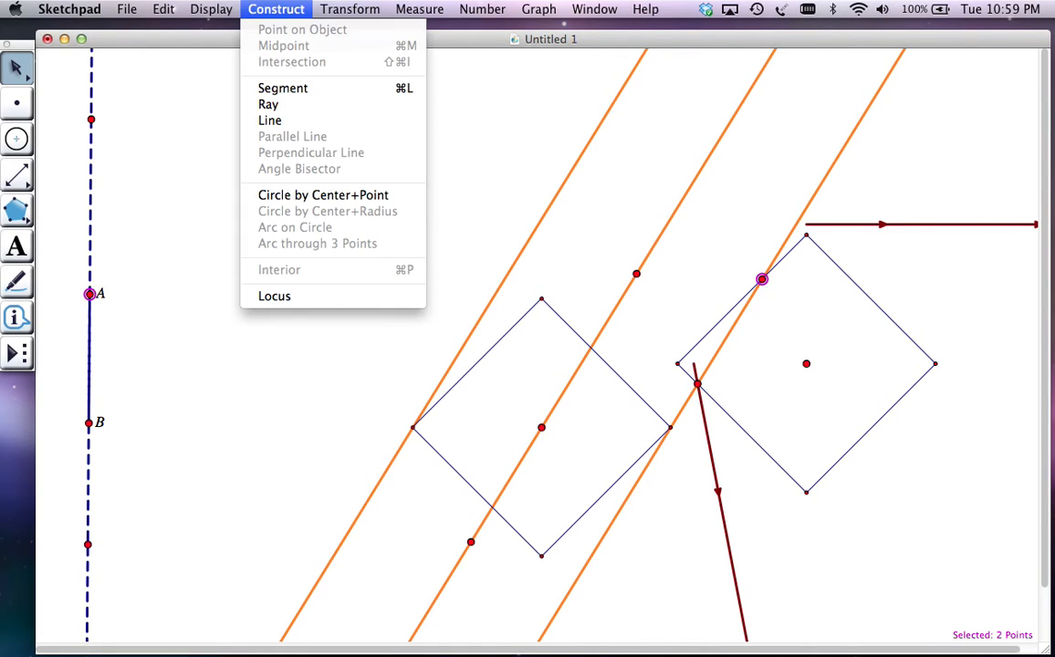
left_click(300, 297)
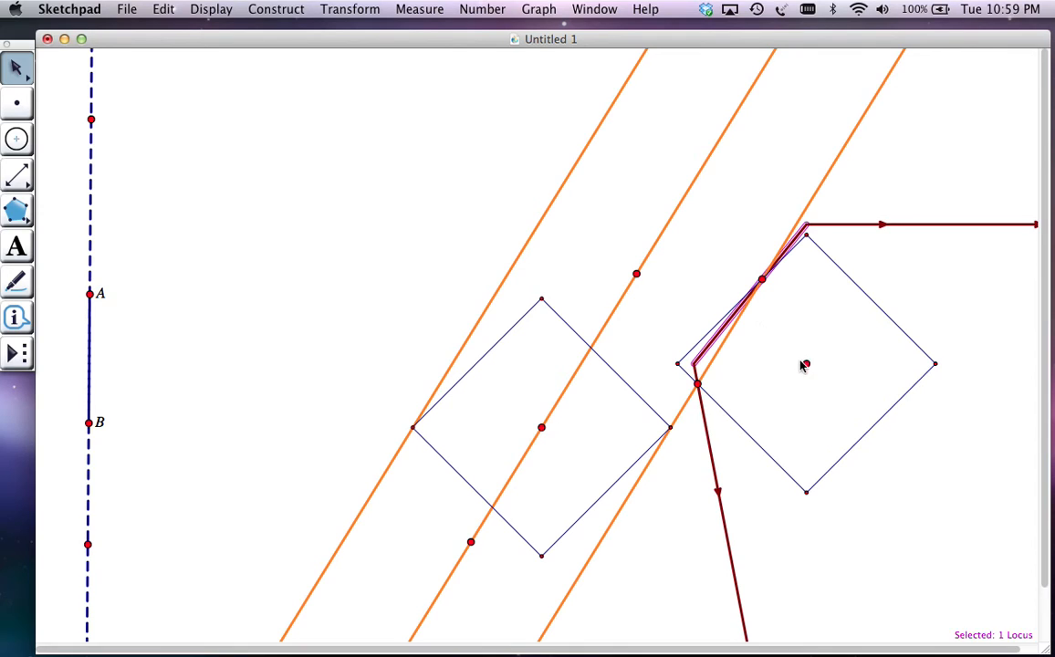
Move the second circle's center to both sides of the middle orange line and onto it to examine how the loci change
left_click_drag(807, 364, 643, 311)
left_click_drag(636, 314, 702, 309)
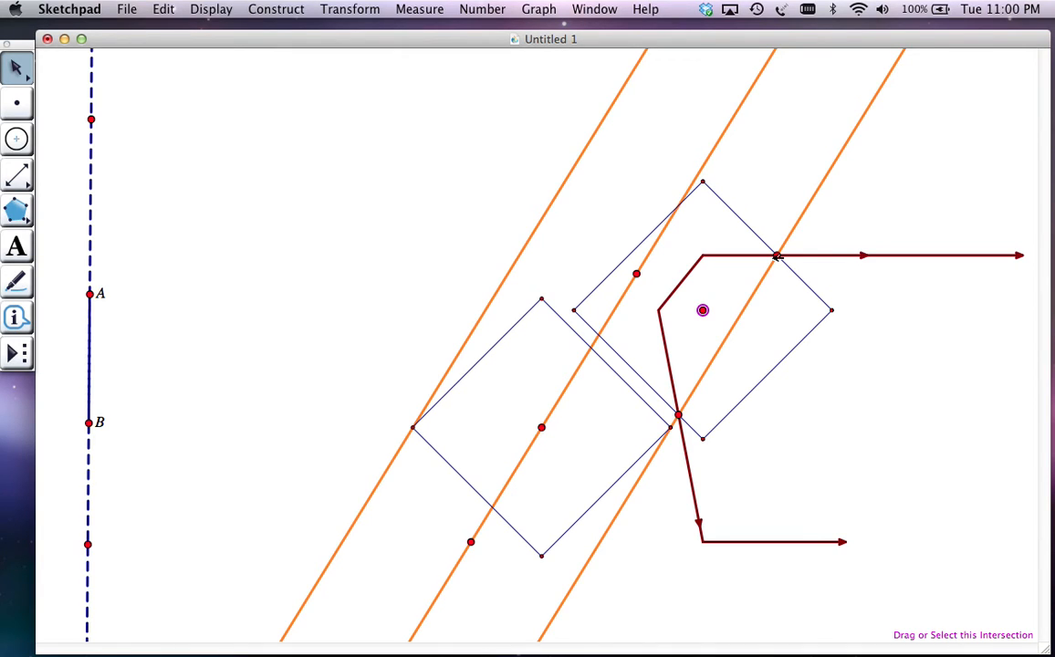
left_click_drag(703, 311, 616, 252)
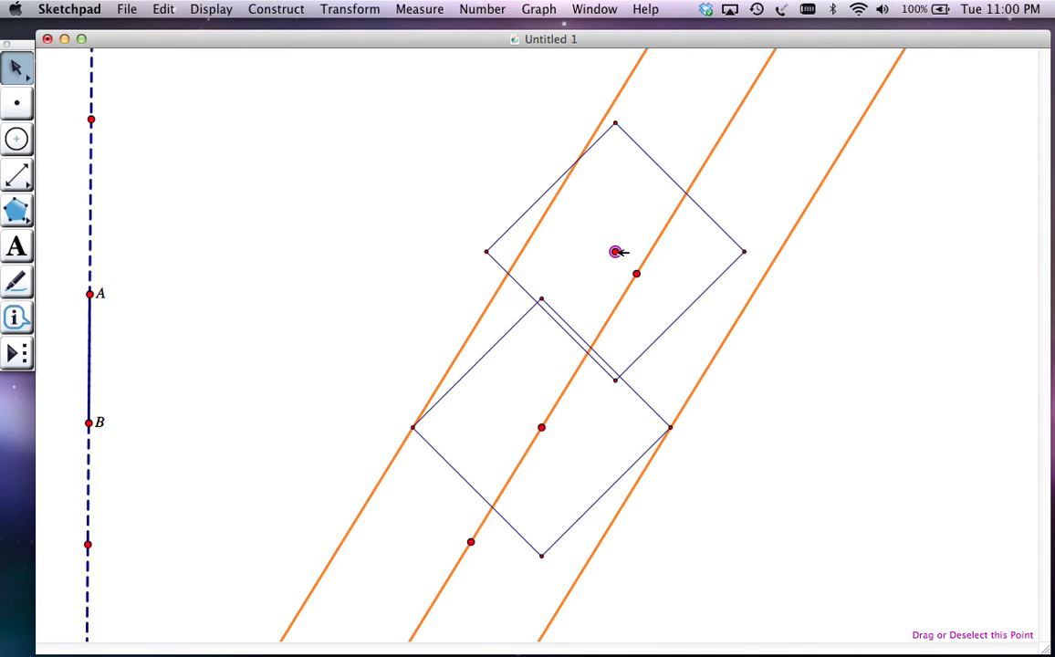
left_click(617, 252)
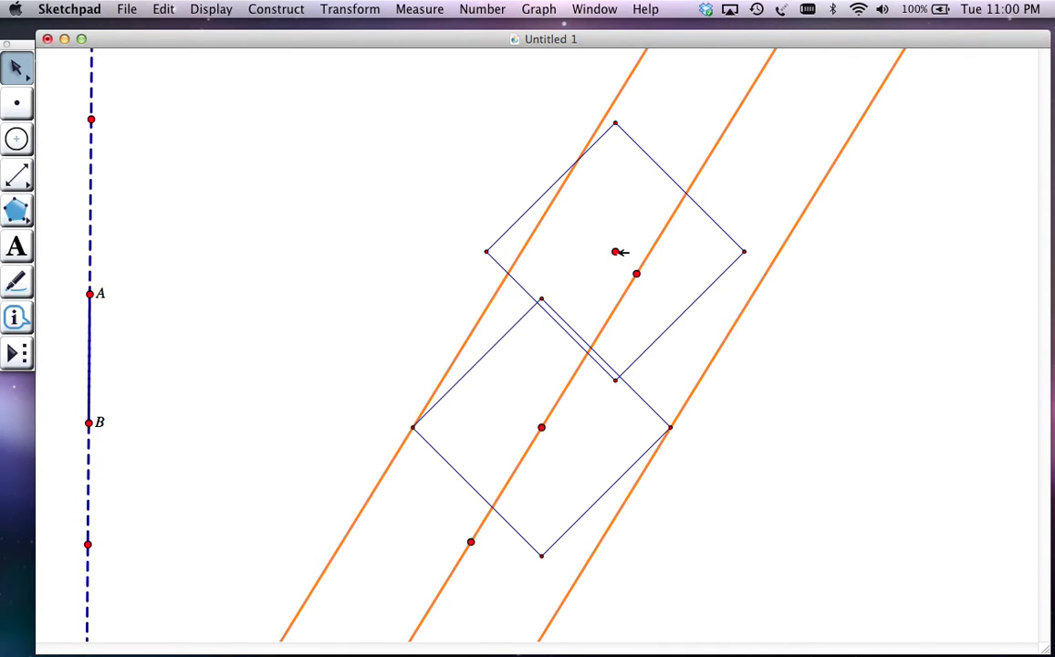
left_click_drag(617, 252, 644, 268)
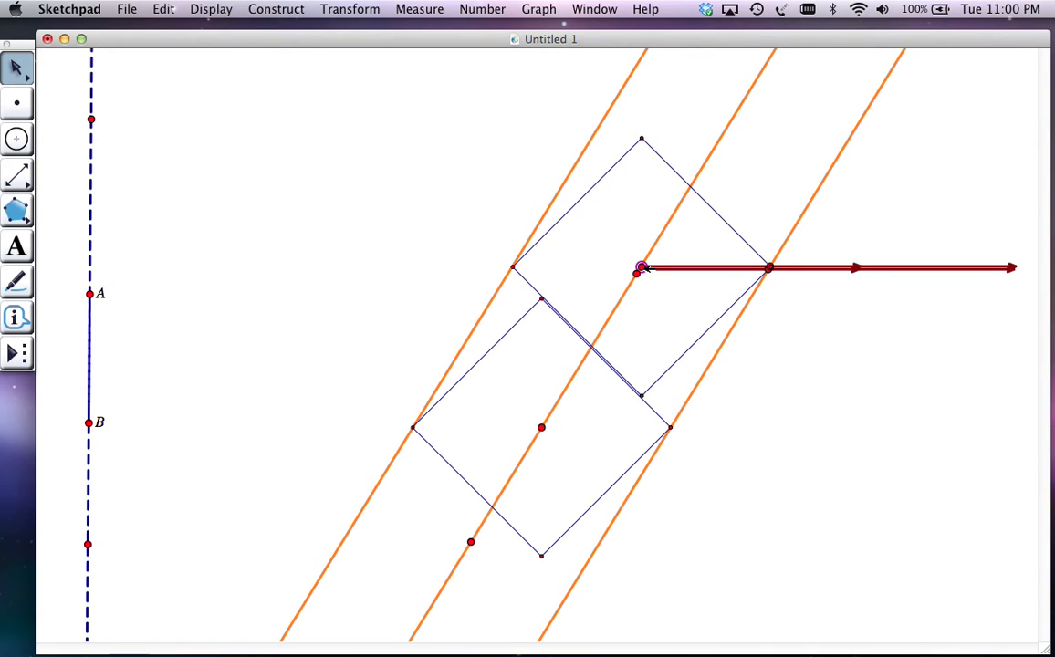
left_click_drag(644, 268, 643, 265)
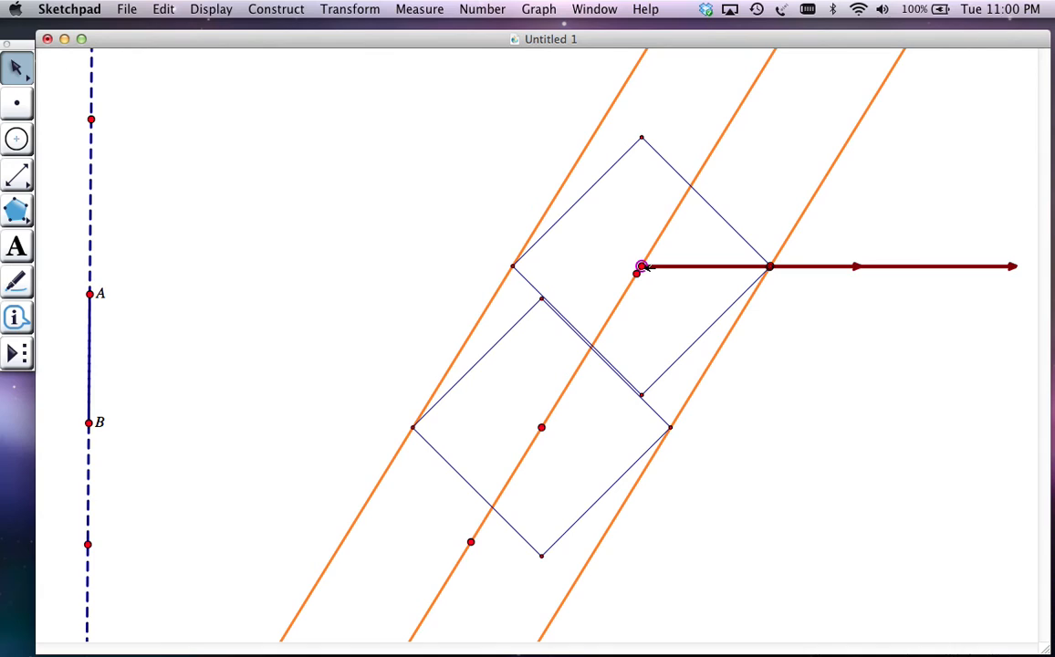
Move the second circle left and construct the left orange line's intersections with its upper-right, lower-left and lower-right sides
left_click_drag(641, 265, 589, 245)
left_click(599, 127)
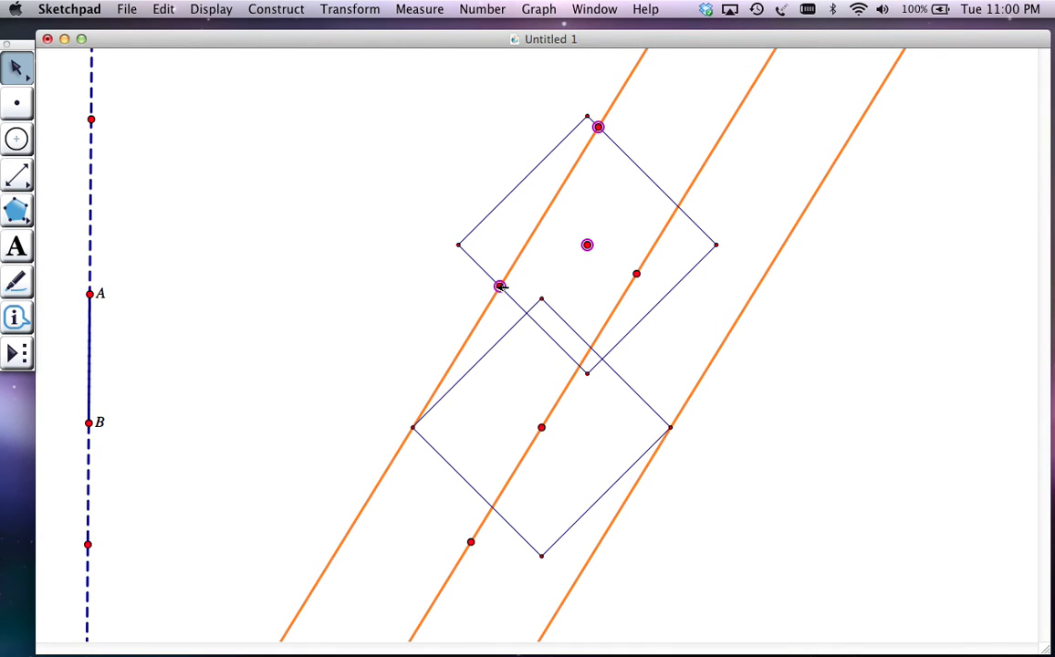
left_click_drag(587, 245, 464, 186)
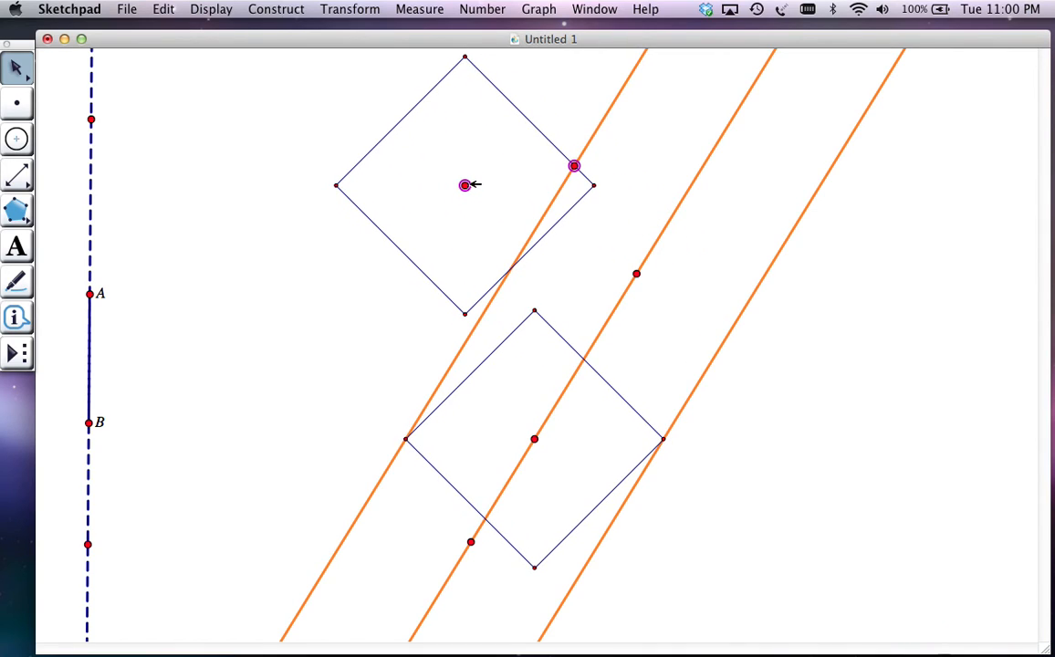
left_click(517, 262)
left_click(451, 242)
Move the circle's center between the left and middle lines, intersect its upper-left side with the left line, and construct that point's locus driven by A
left_click_drag(466, 185, 588, 296)
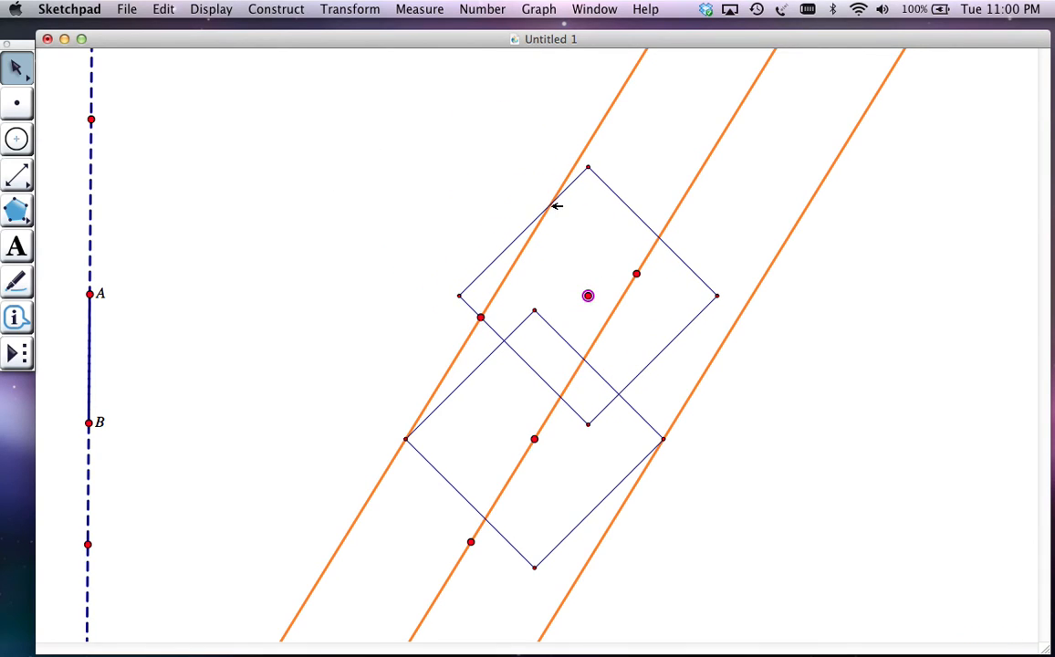
left_click(504, 200)
left_click(91, 293, "shift")
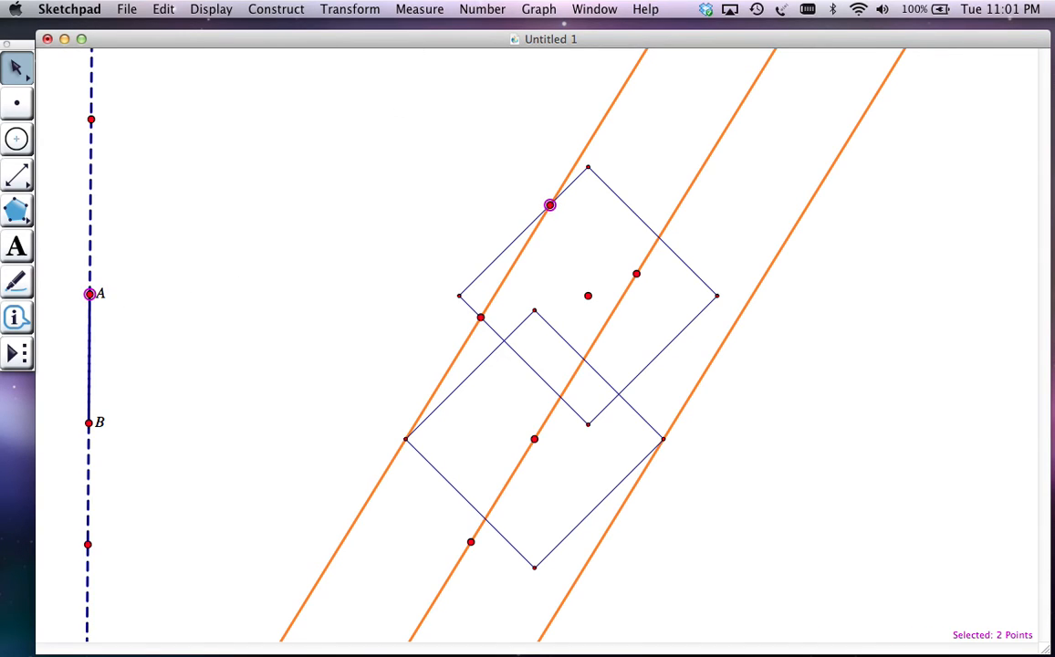
left_click(276, 9)
left_click(292, 297)
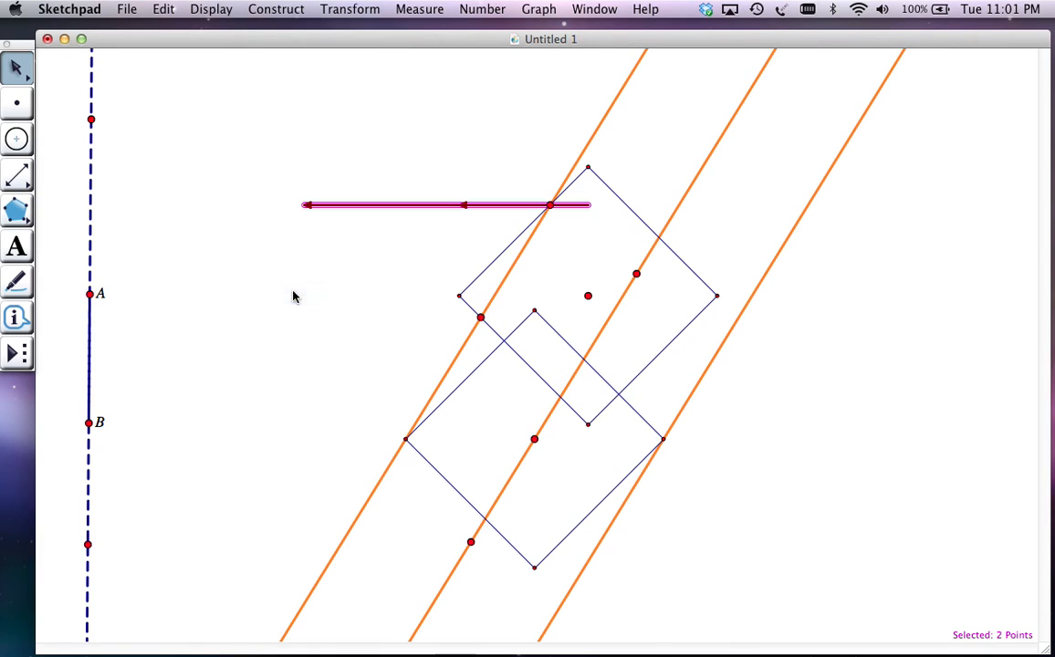
Construct the locus of the left orange line's intersection with the second circle's lower-left side as point A moves
left_click(481, 317, "shift")
left_click(88, 293)
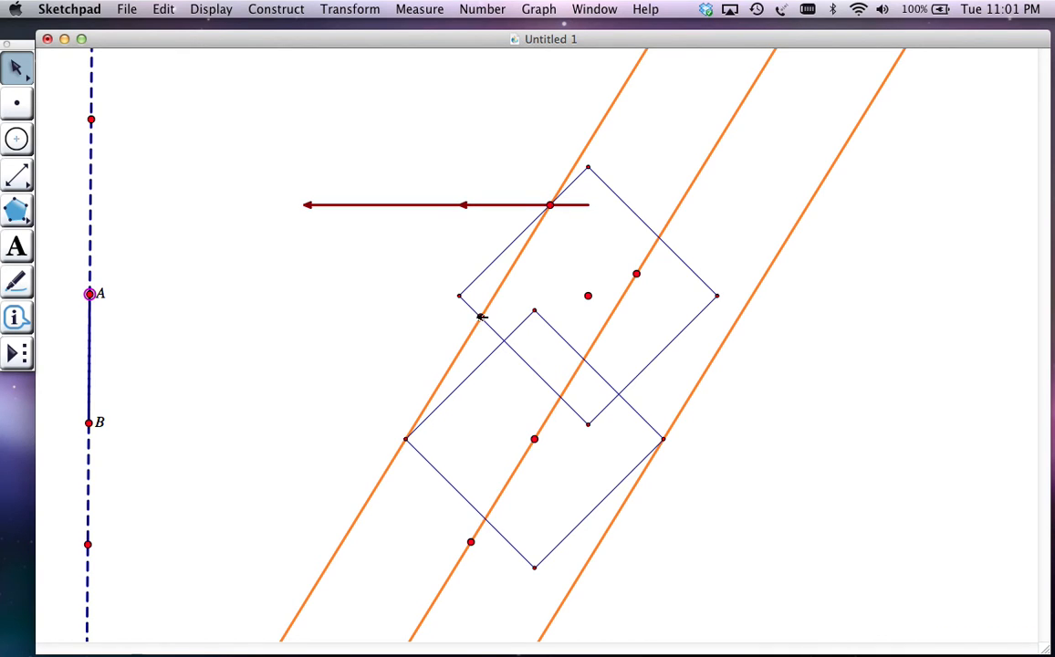
left_click(276, 9)
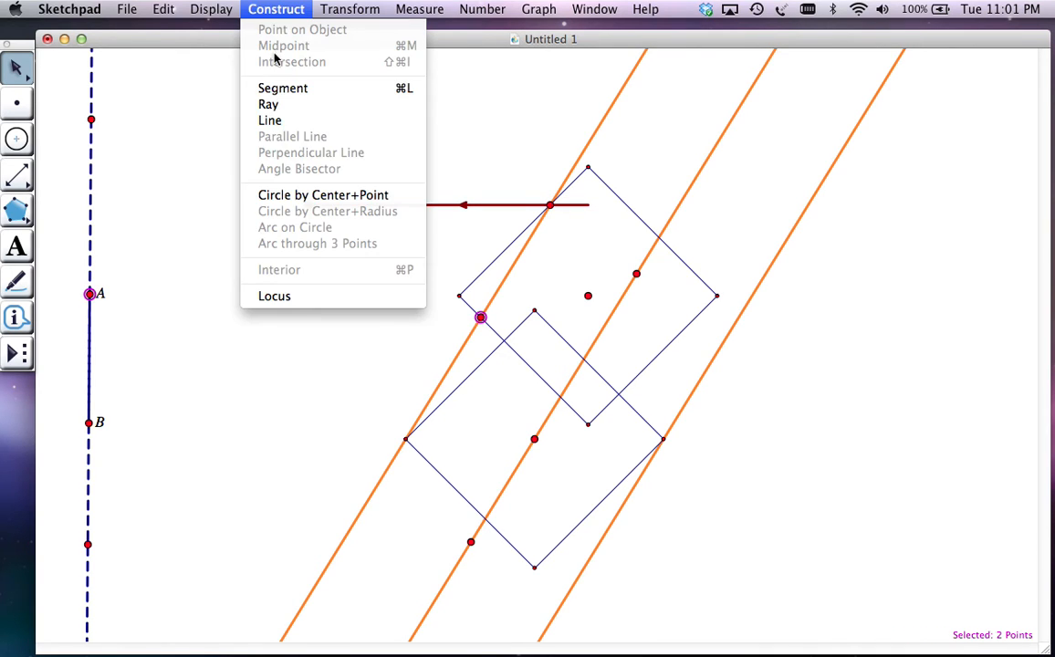
left_click(297, 298)
Move the second circle's center beyond the left orange line and construct the locus of the upper-right side intersection driven by point A
left_click_drag(588, 296, 448, 259)
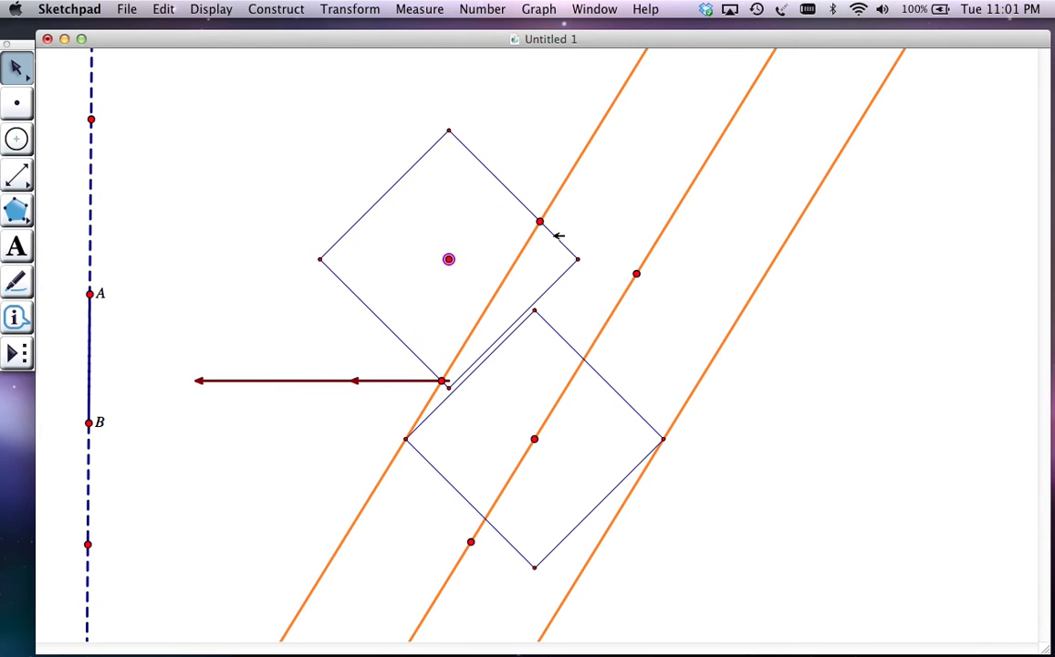
left_click(541, 222)
left_click(90, 294)
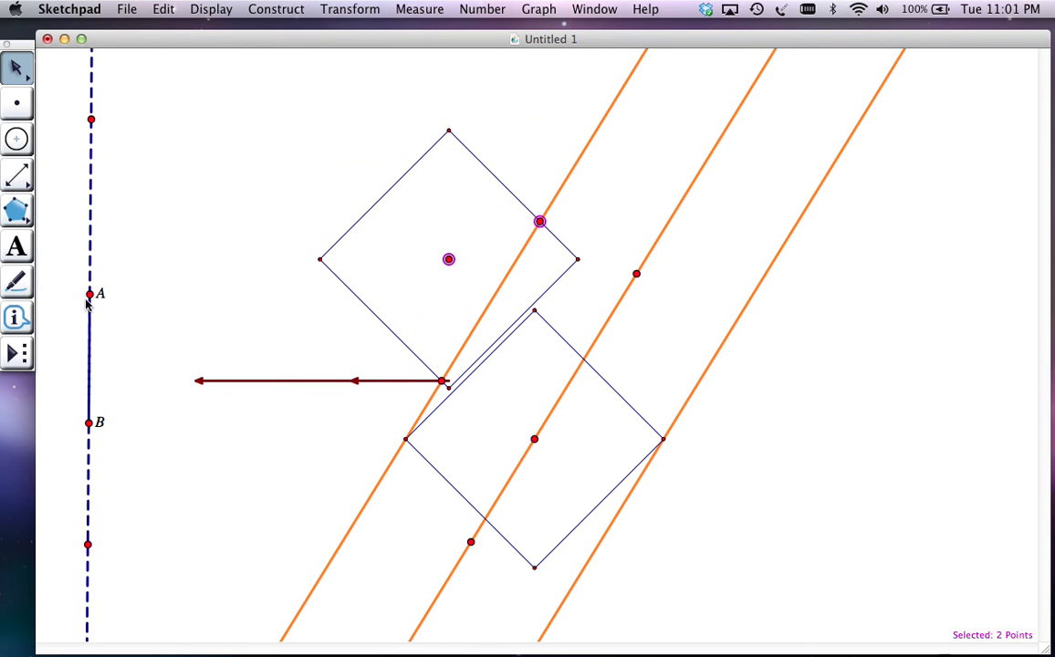
left_click(349, 10)
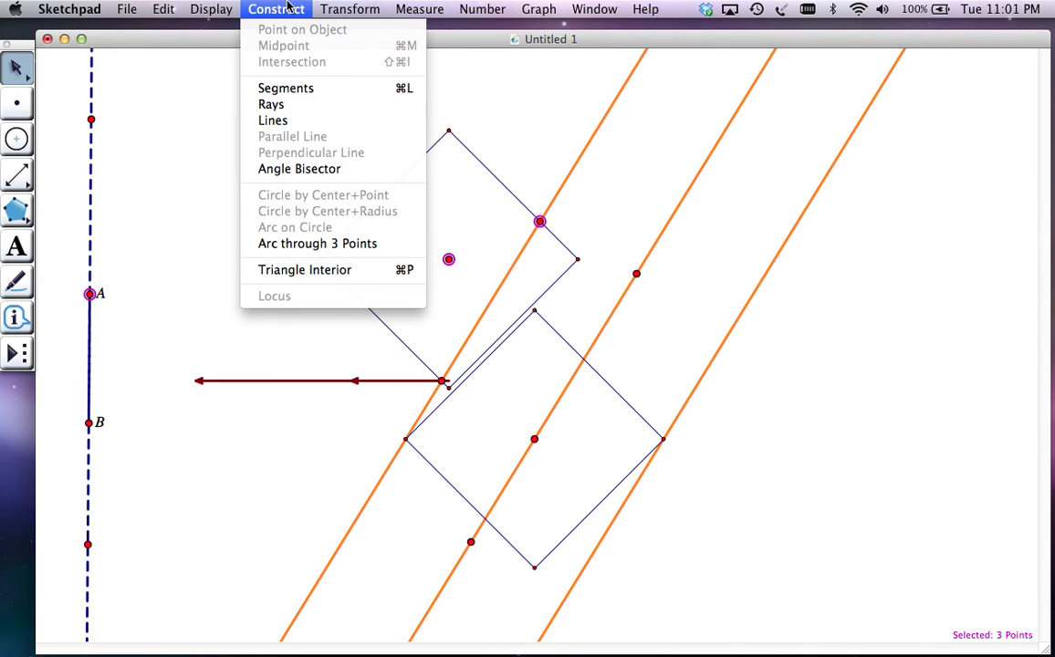
left_click(469, 290)
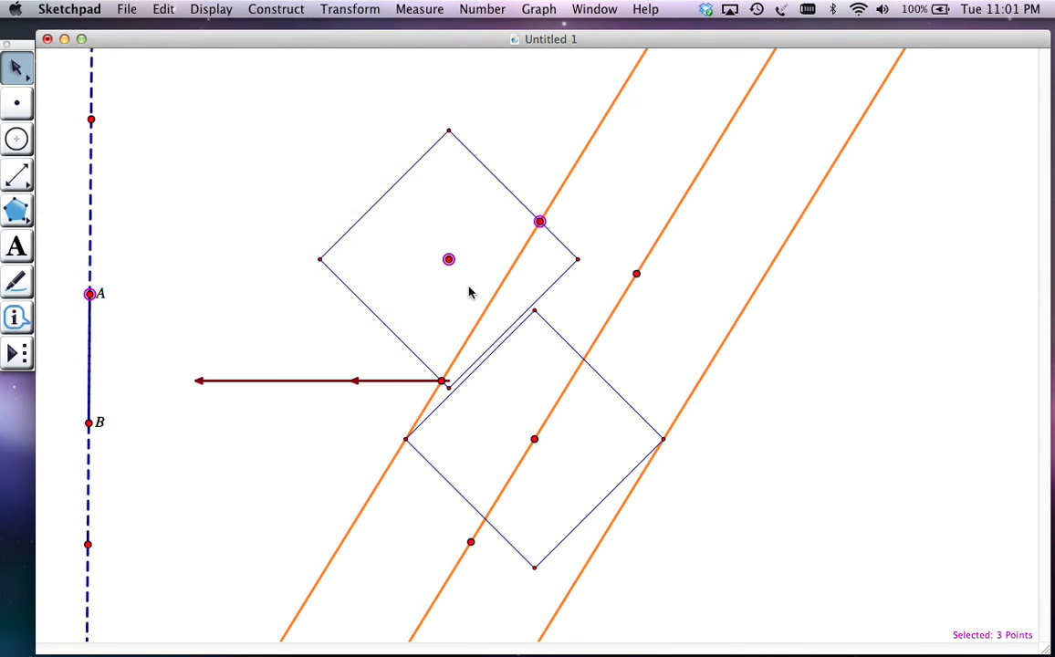
left_click(278, 9)
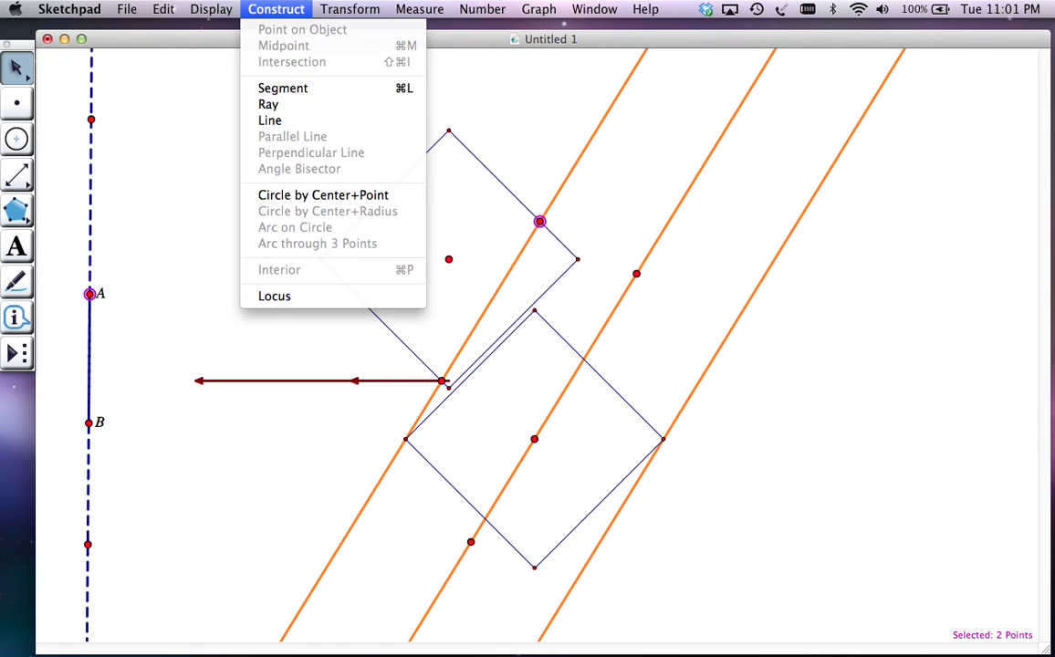
left_click(296, 295)
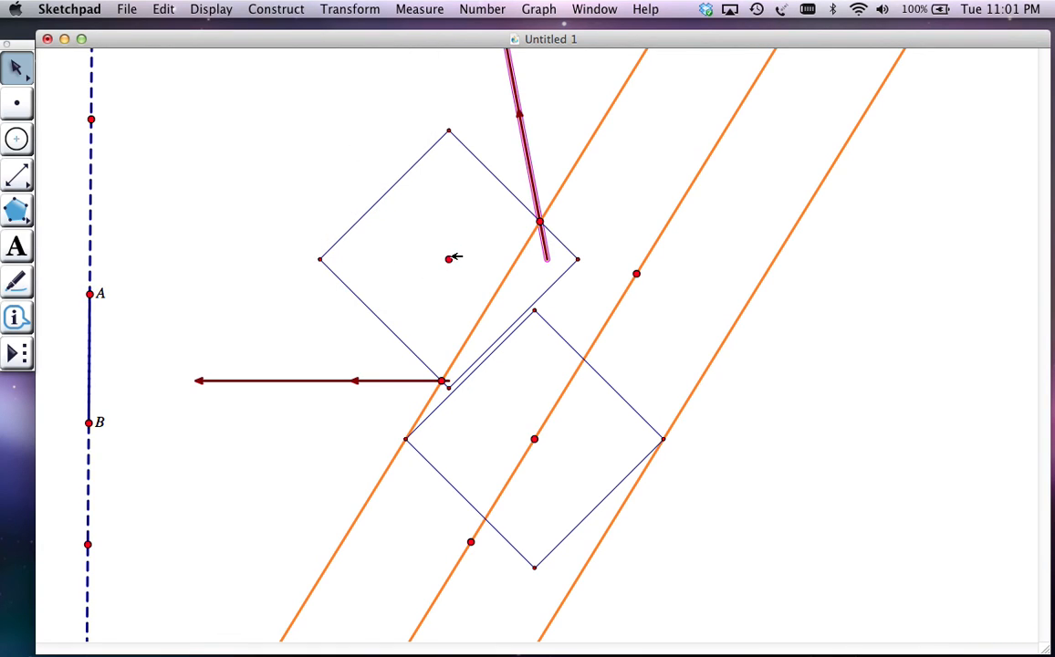
Shift the second circle's center slightly farther left and construct the locus of its lower-right side intersection with the left line, driven by A
left_click_drag(448, 259, 420, 249)
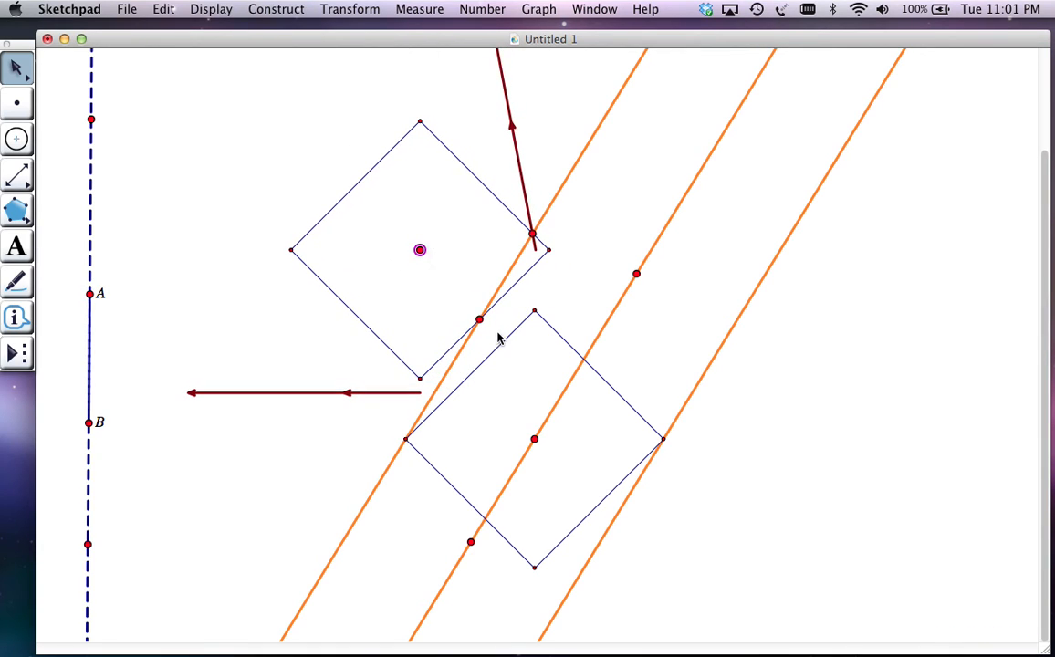
left_click(421, 251)
left_click(89, 293)
left_click(276, 9)
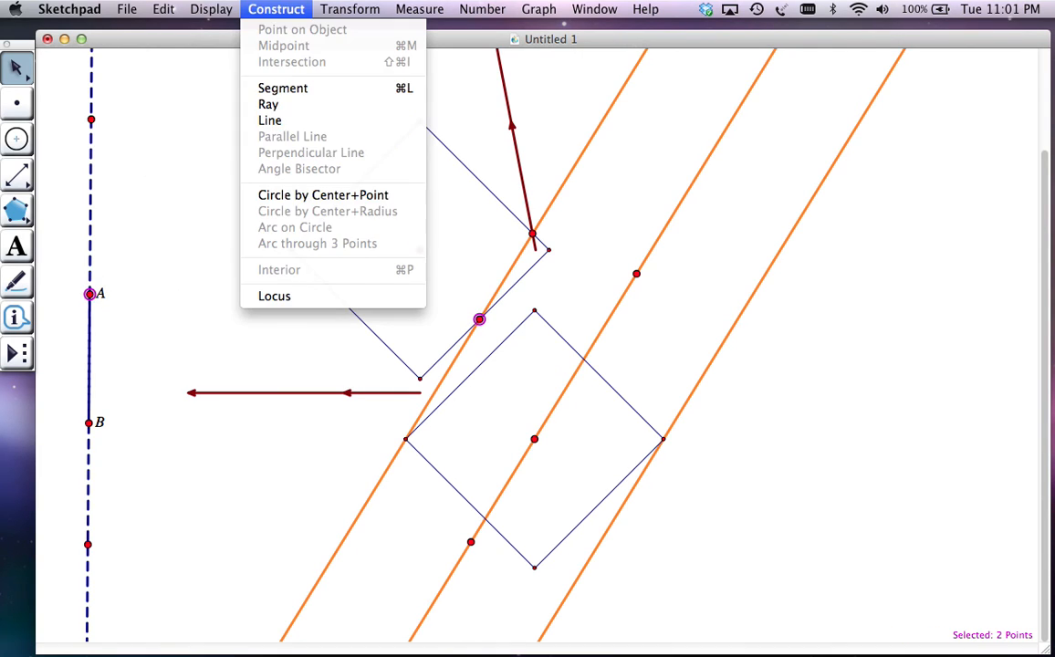
left_click(292, 304)
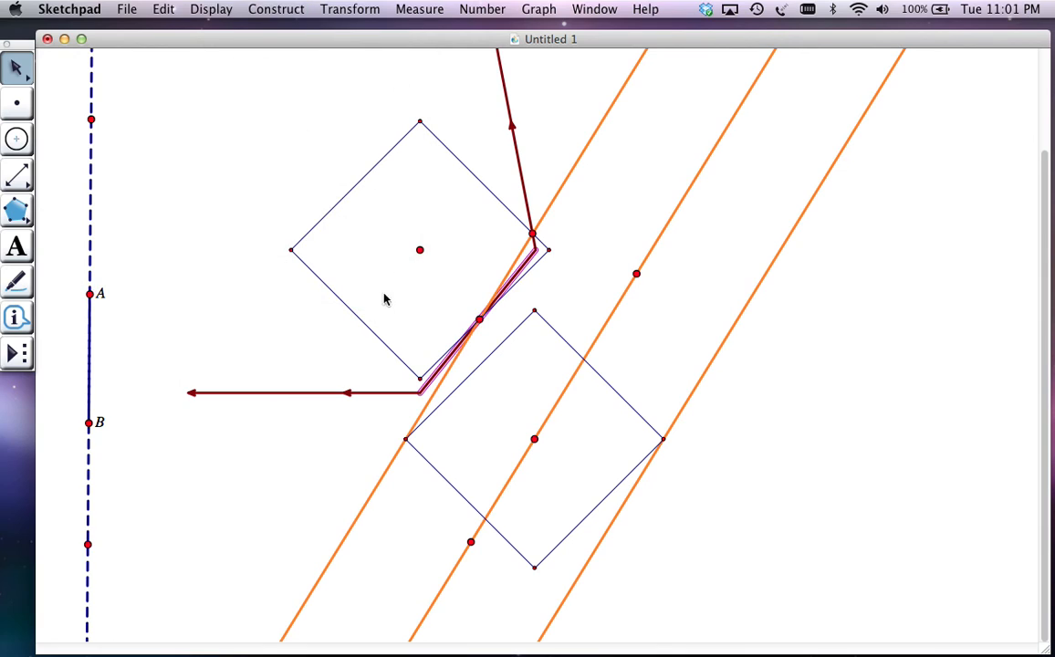
Deselect the locus and move the second circle's center between the middle and right orange lines to examine the parabola on that side
left_click(256, 193)
left_click_drag(420, 249, 666, 297)
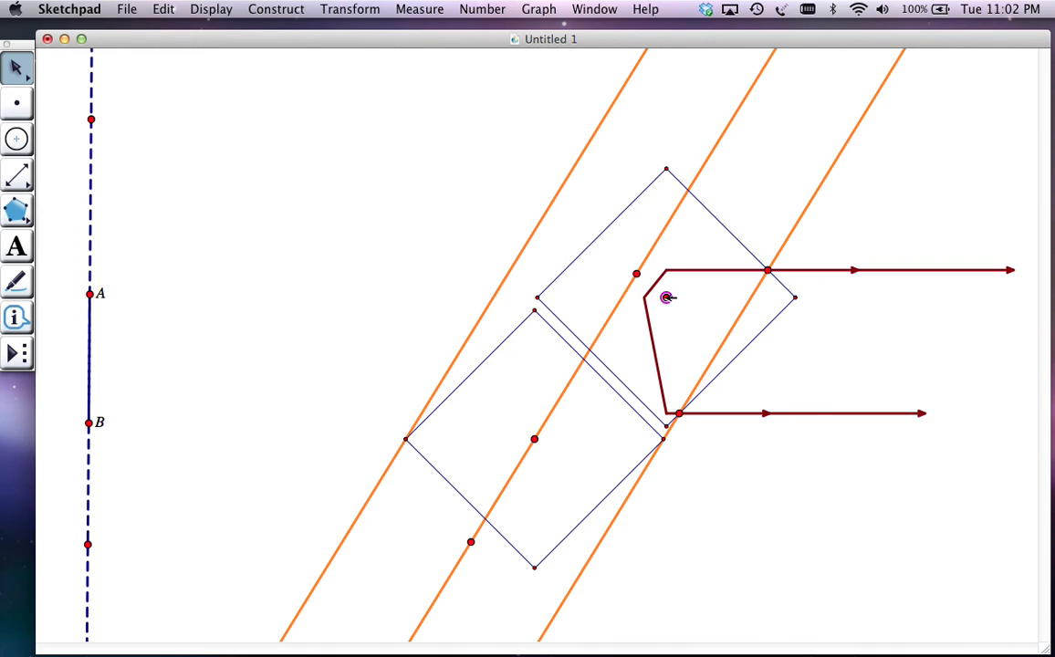
left_click_drag(668, 298, 644, 318)
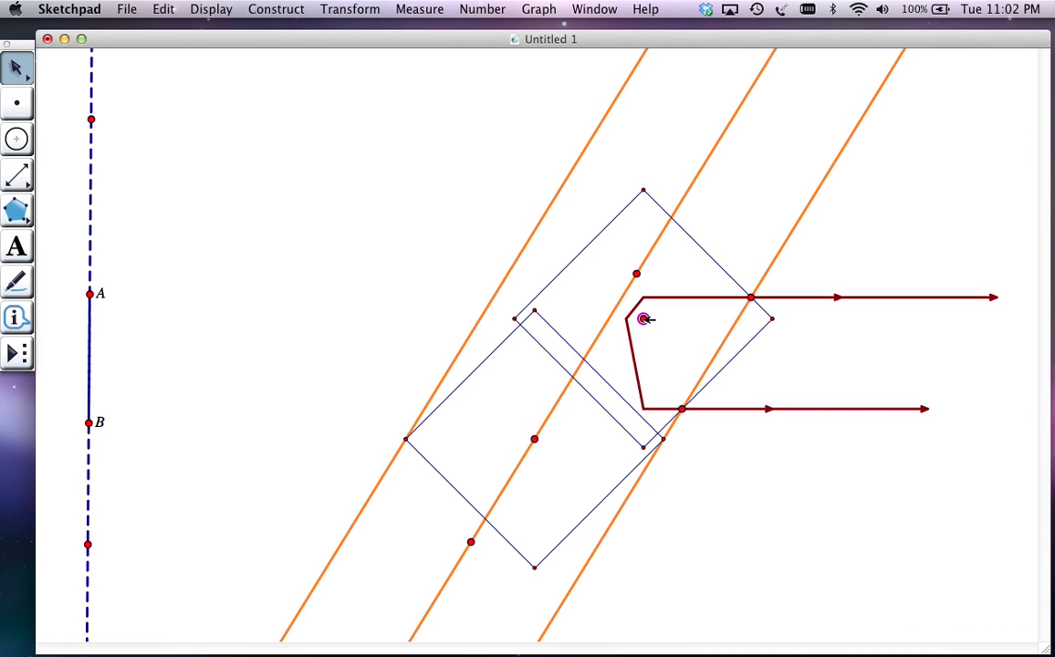